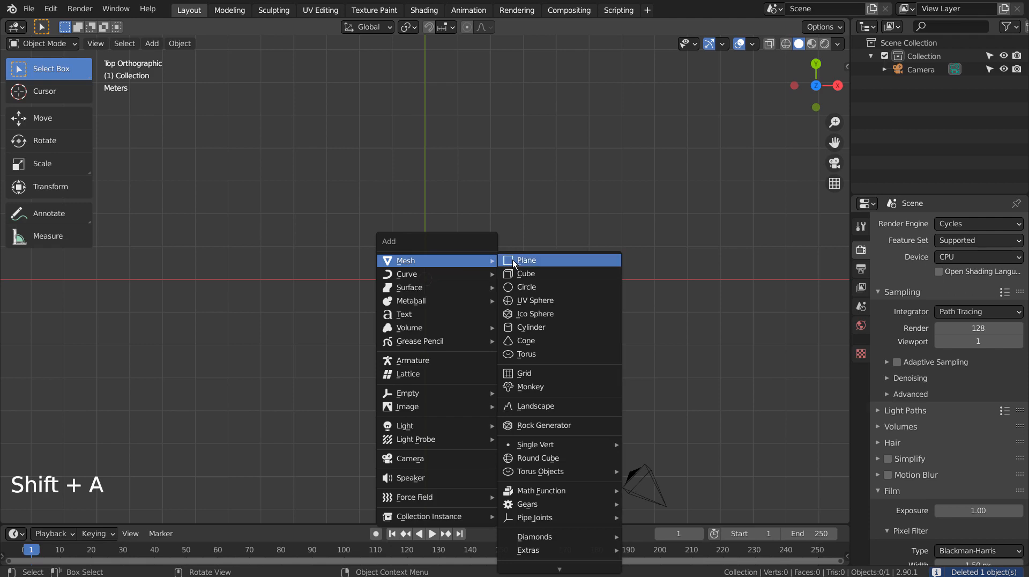
Add a plane and divide it into four equal faces with two centred, perpendicular loop cuts
{"action": "left_click", "coordinate": [514, 262]}
{"action": "scroll", "coordinate": [518, 337], "scroll_direction": "up", "scroll_amount": 4}
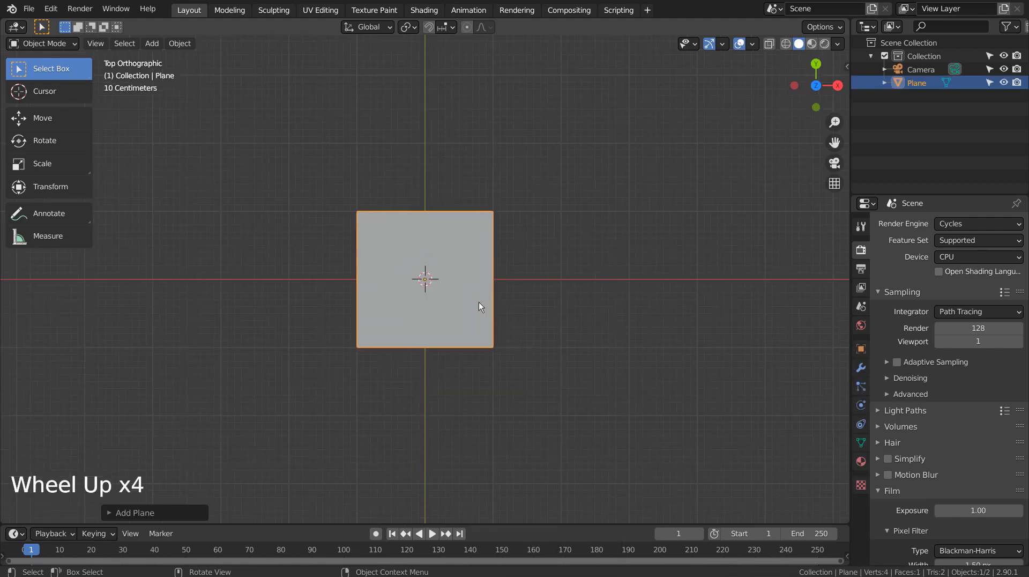
{"action": "key", "text": "Tab"}
{"action": "key", "text": "ctrl+r"}
{"action": "left_click", "coordinate": [425, 226]}
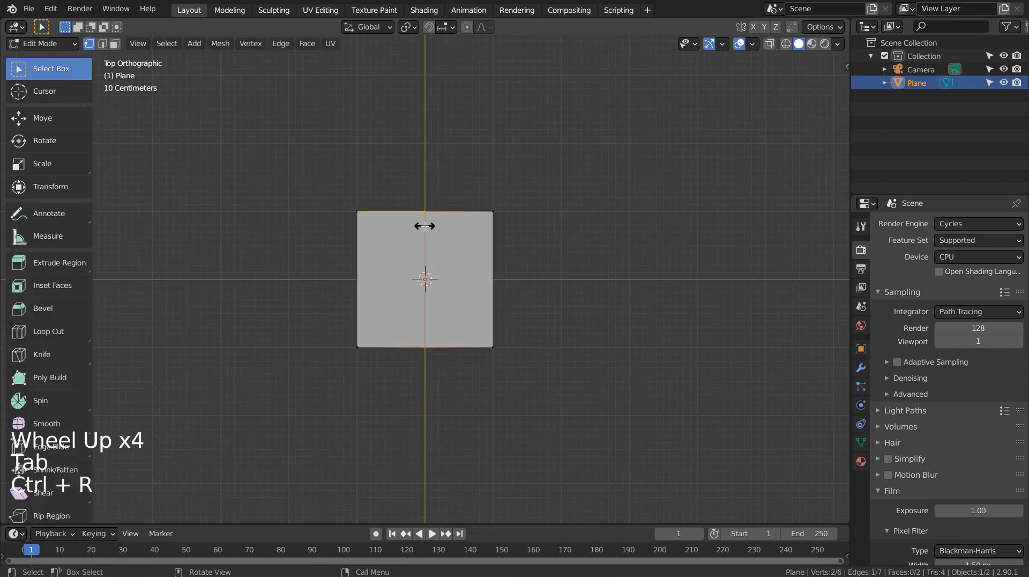
{"action": "left_click", "coordinate": [428, 227]}
{"action": "key", "text": "ctrl+r"}
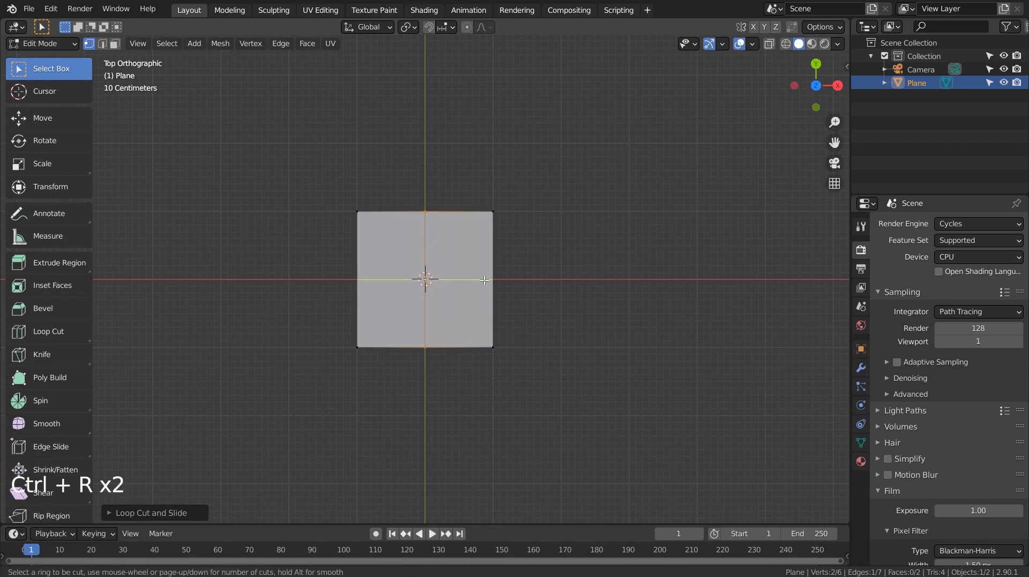
{"action": "left_click", "coordinate": [484, 280]}
{"action": "left_click", "coordinate": [484, 280]}
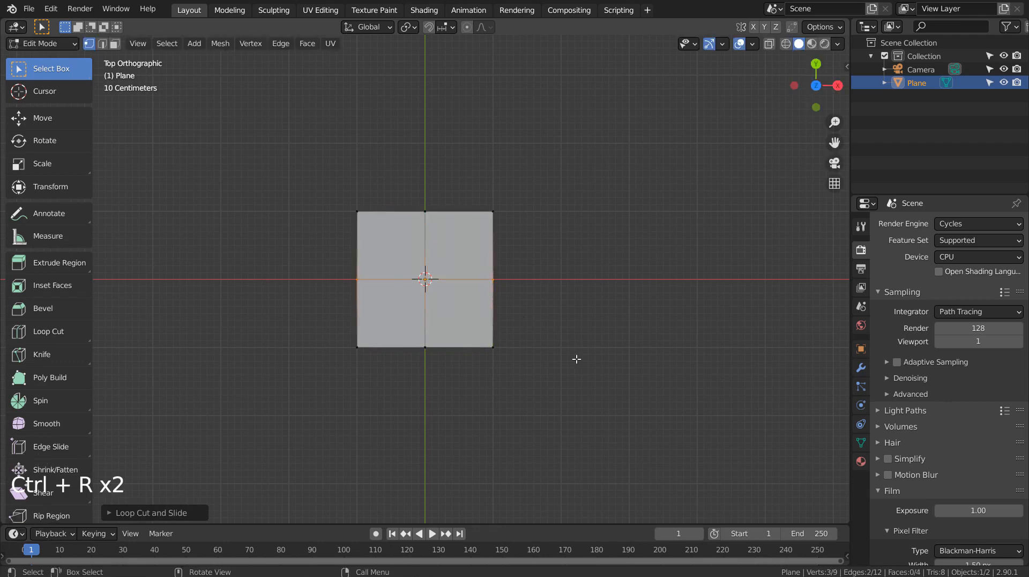
Delete two diagonally opposite faces of the plane, the upper-left and the lower-right one
{"action": "key", "text": "3"}
{"action": "left_click", "coordinate": [387, 256]}
{"action": "left_click", "coordinate": [483, 343], "text": "shift"}
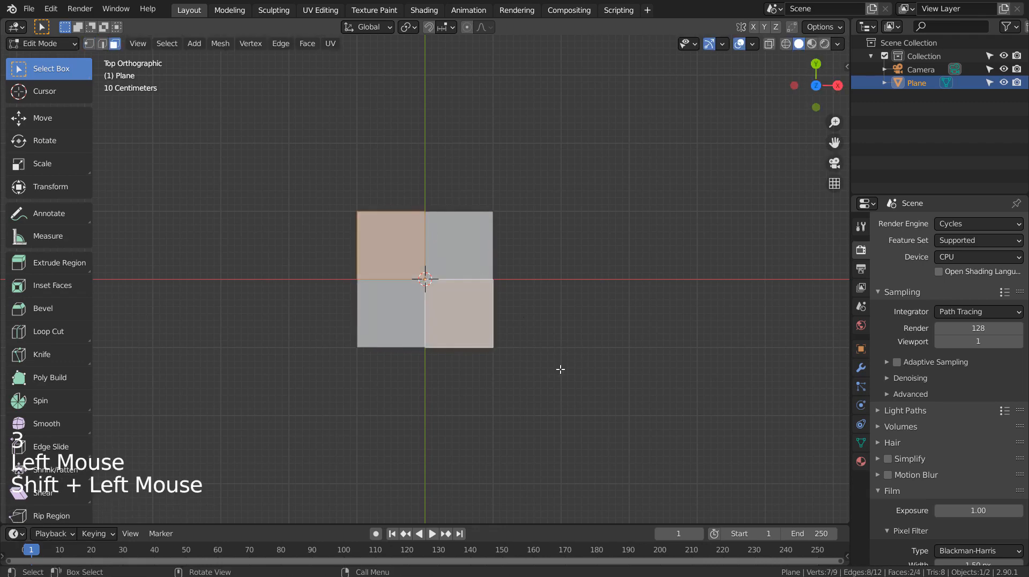
{"action": "key", "text": "x"}
{"action": "left_click", "coordinate": [558, 398]}
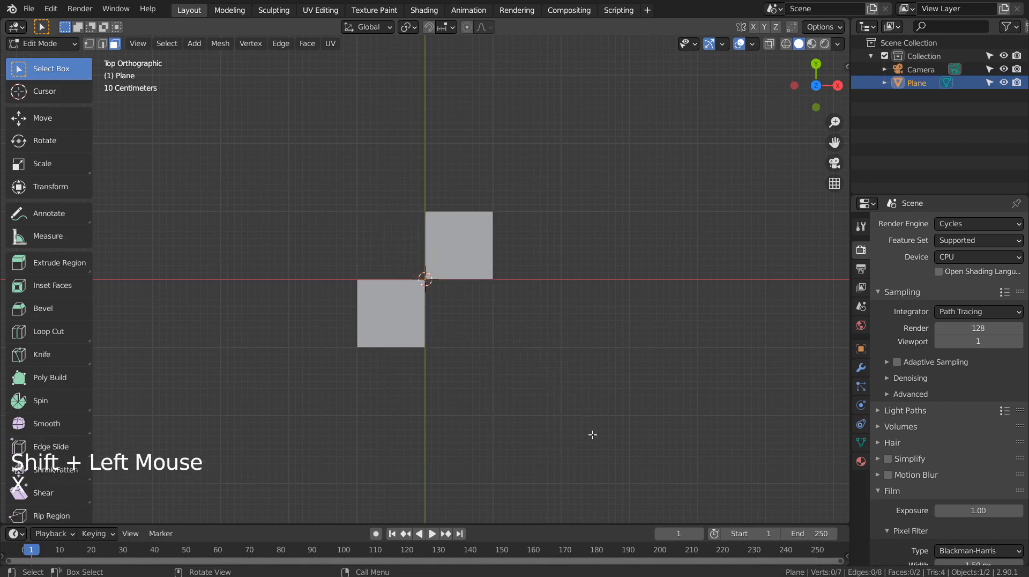
Add a Screw modifier to the plane and set its screw height to 5 m
{"action": "middle_click_drag", "start_coordinate": [593, 435], "coordinate": [570, 354]}
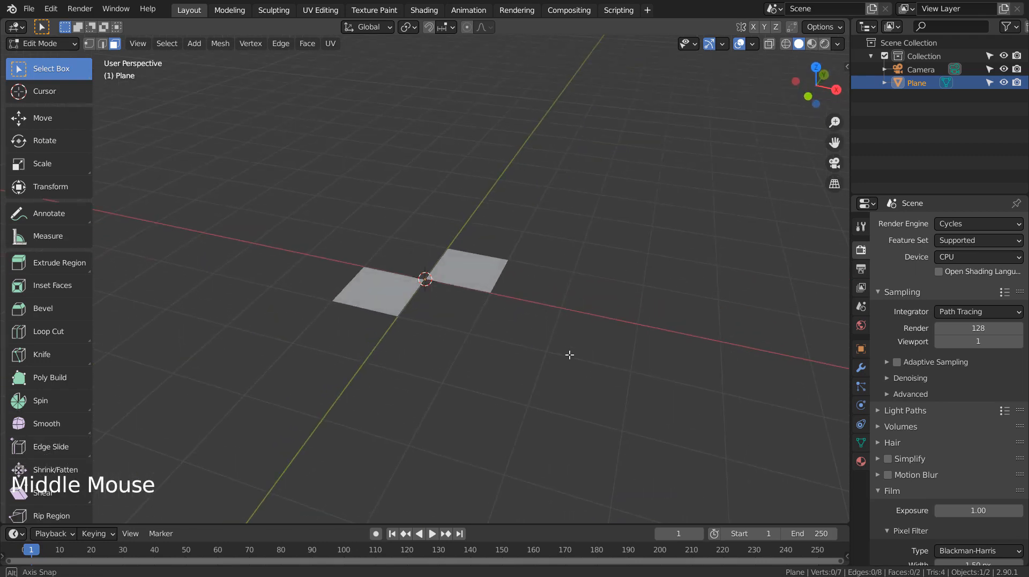
{"action": "left_click", "coordinate": [861, 368]}
{"action": "left_click", "coordinate": [918, 223]}
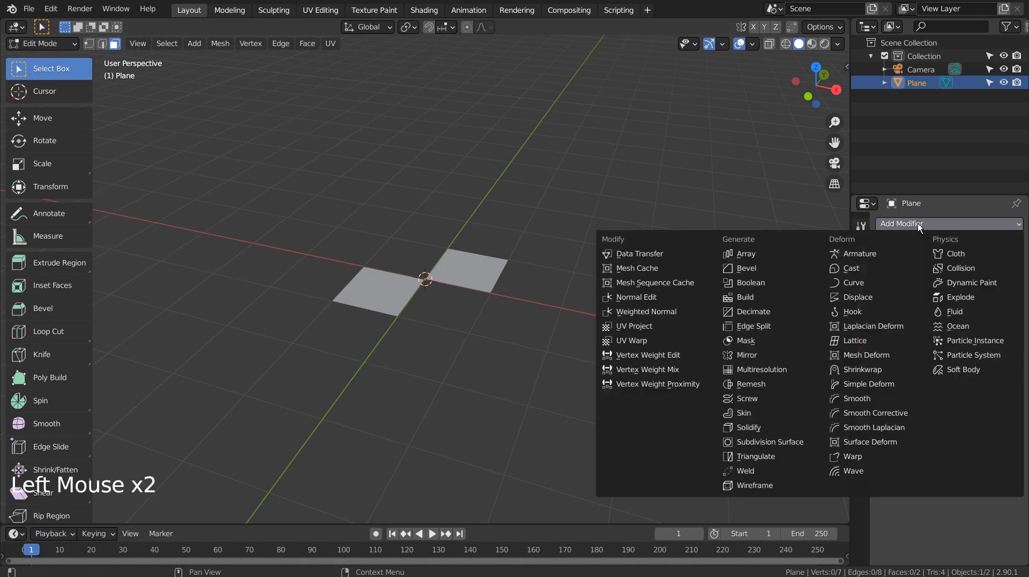
{"action": "left_click", "coordinate": [761, 403]}
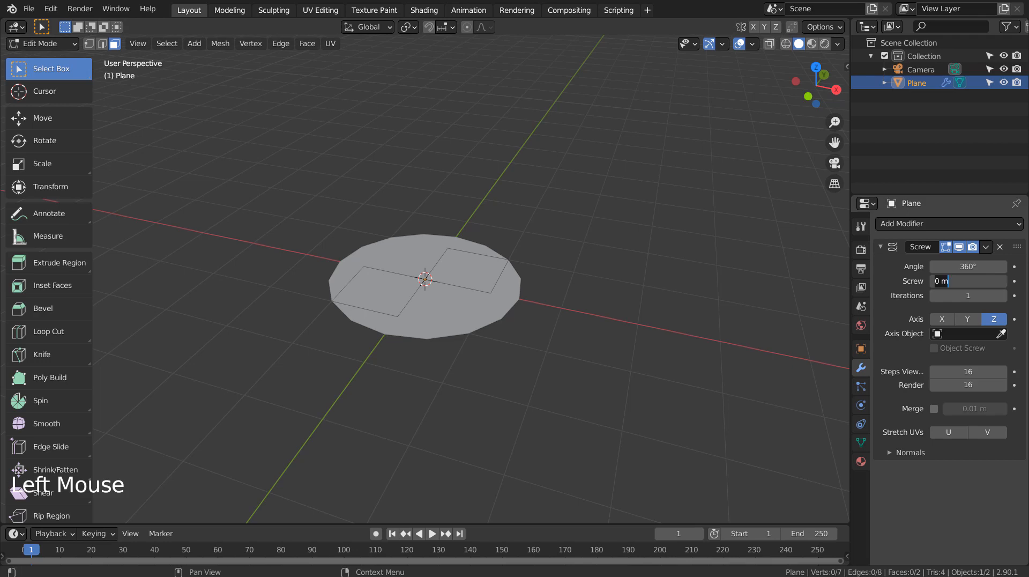
{"action": "type", "text": "5"}
{"action": "key", "text": "Return"}
{"action": "scroll", "coordinate": [630, 270], "scroll_direction": "down", "scroll_amount": 4}
{"action": "middle_click_drag", "start_coordinate": [628, 272], "coordinate": [599, 270]}
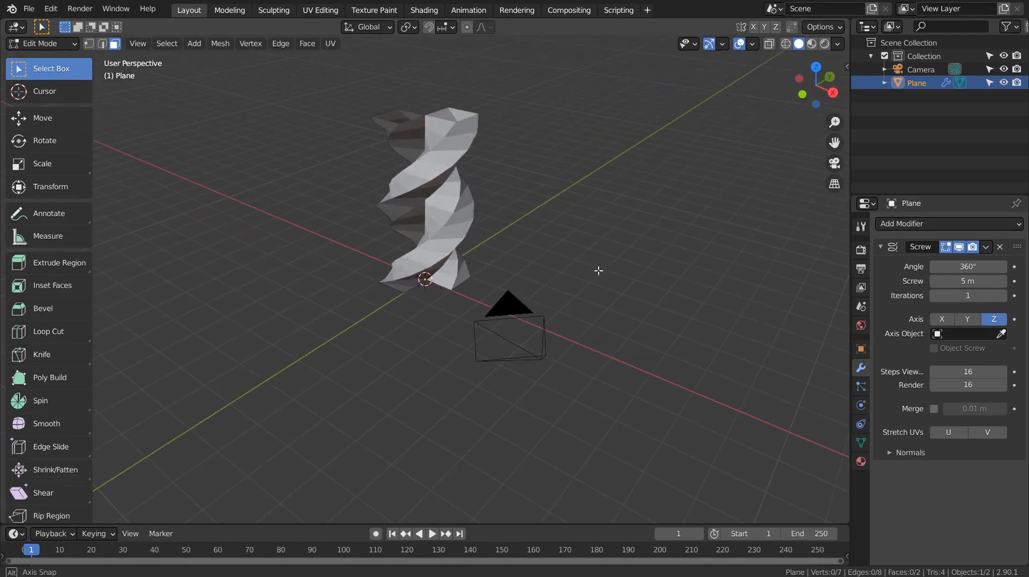
Set the Screw modifier's screw height to 3 m
{"action": "left_click", "coordinate": [982, 279]}
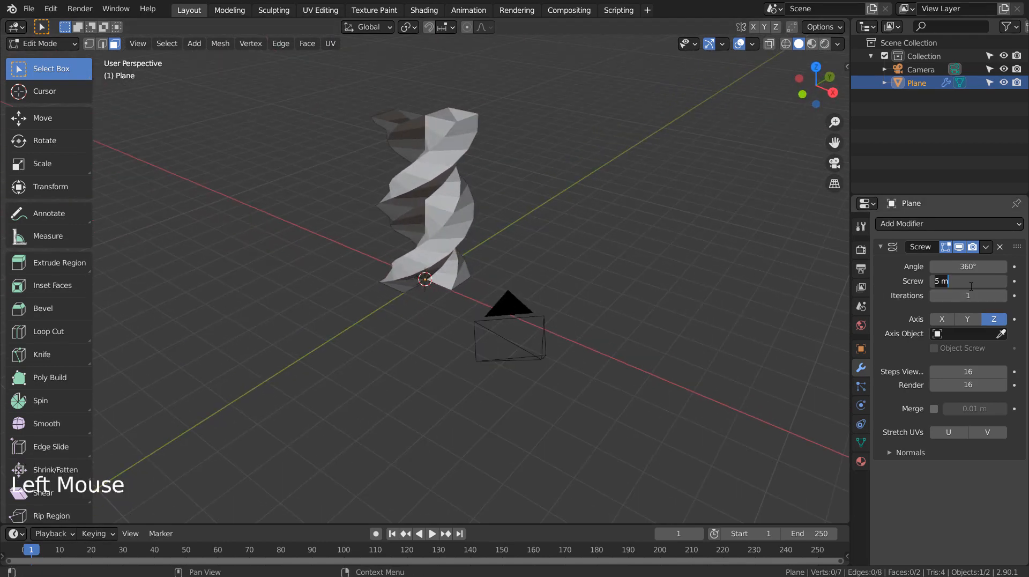
{"action": "type", "text": "3"}
{"action": "key", "text": "Return"}
{"action": "middle_click_drag", "start_coordinate": [672, 302], "coordinate": [549, 278]}
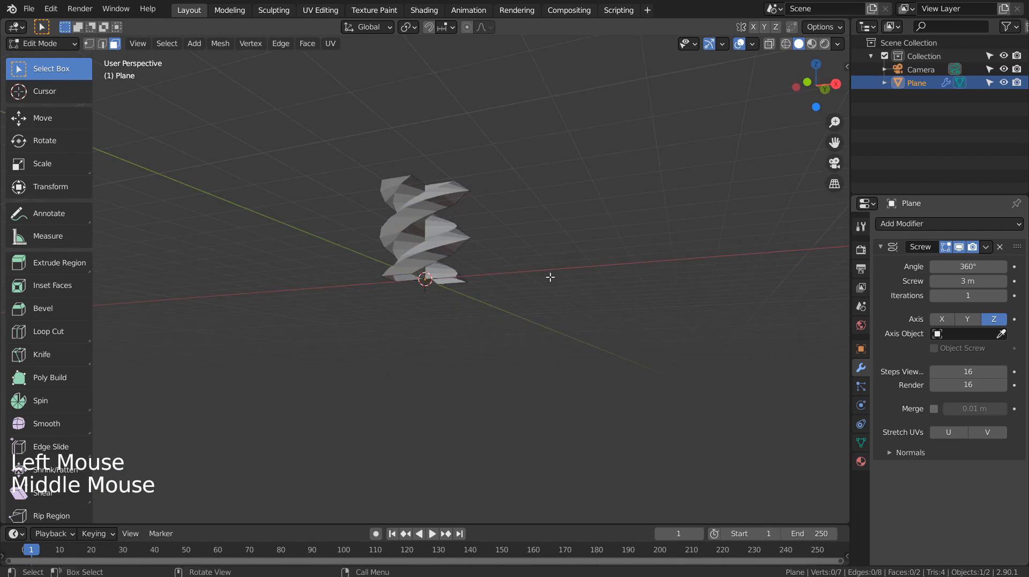
Set the Screw modifier's screw height to 15 m
{"action": "left_click", "coordinate": [968, 281]}
{"action": "type", "text": "15"}
{"action": "key", "text": "Return"}
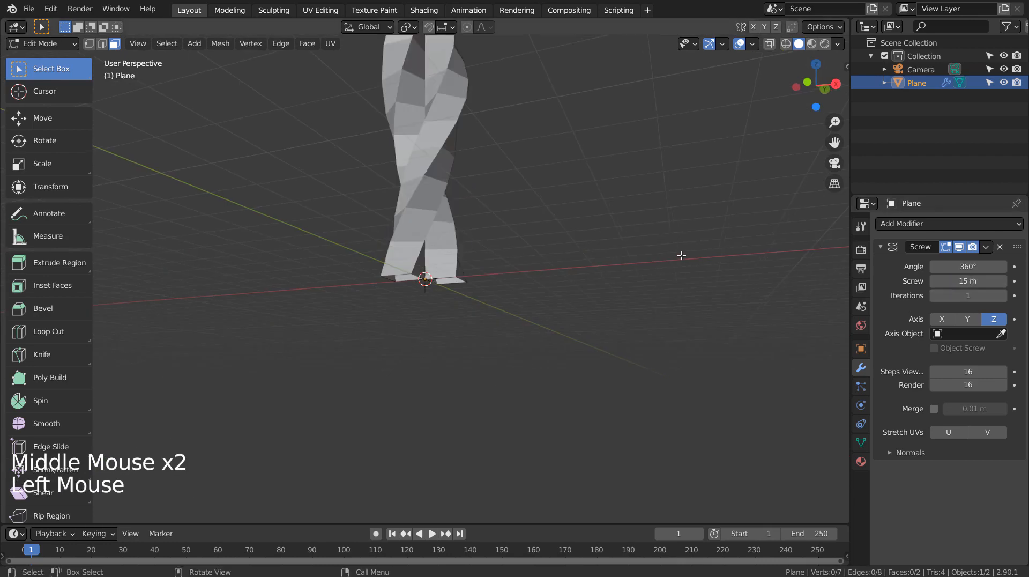
{"action": "scroll", "coordinate": [675, 247], "scroll_direction": "down", "scroll_amount": 7}
{"action": "middle_click_drag", "start_coordinate": [673, 239], "coordinate": [995, 324]}
{"action": "scroll", "coordinate": [429, 276], "scroll_direction": "up", "scroll_amount": 4}
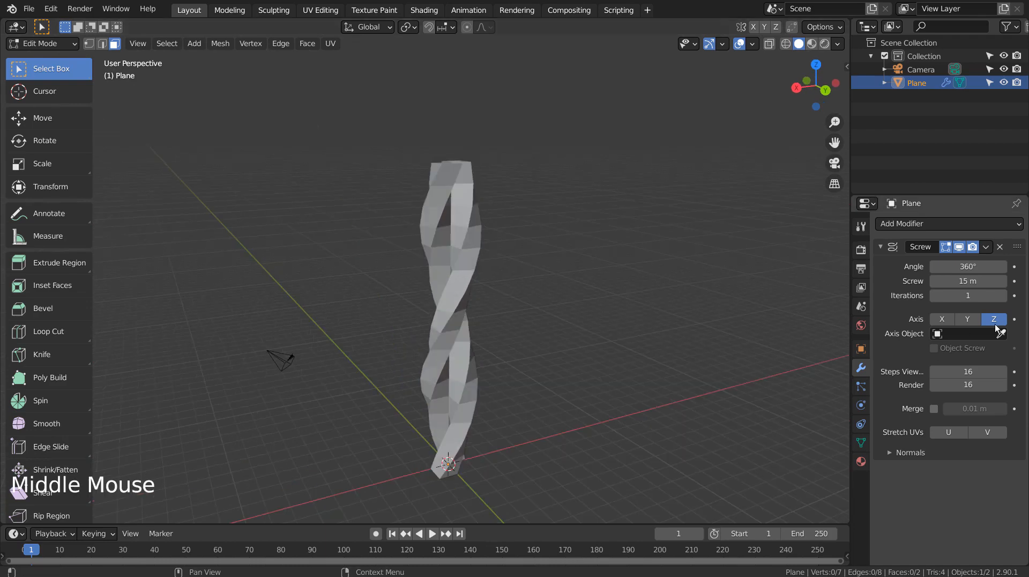
Raise the Screw modifier's iterations to 3
{"action": "left_click", "coordinate": [999, 297]}
{"action": "left_click", "coordinate": [1000, 297]}
{"action": "scroll", "coordinate": [704, 294], "scroll_direction": "down", "scroll_amount": 5}
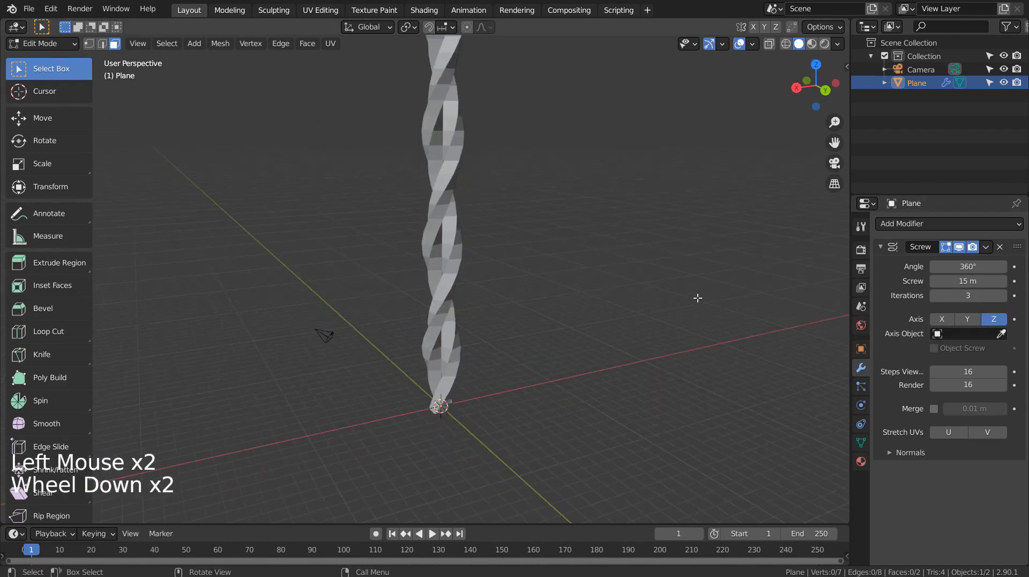
Return to Object Mode and add a Subdivision Surface modifier with viewport level 3 to the twisted column
{"action": "middle_click_drag", "start_coordinate": [685, 294], "coordinate": [592, 297], "text": "shift"}
{"action": "scroll", "coordinate": [496, 374], "scroll_direction": "up", "scroll_amount": 5}
{"action": "key", "text": "Tab"}
{"action": "key", "text": "ctrl+3"}
Try smooth shading on the twisted column and undo it
{"action": "right_click", "coordinate": [584, 292]}
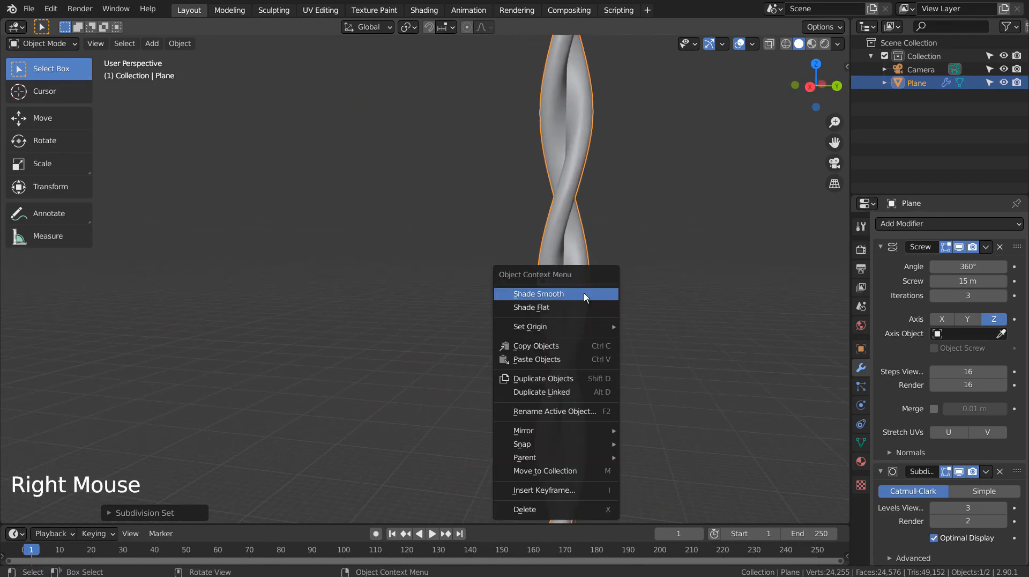
{"action": "middle_click_drag", "start_coordinate": [661, 433], "coordinate": [651, 260], "text": "shift"}
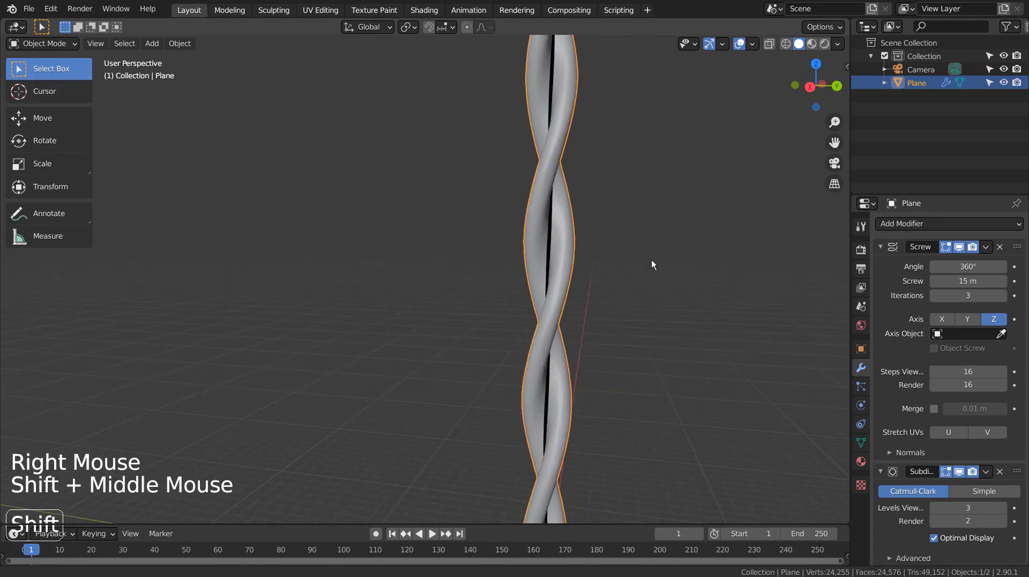
{"action": "middle_click_drag", "start_coordinate": [641, 370], "coordinate": [609, 413]}
{"action": "key", "text": "ctrl+z"}
{"action": "scroll", "coordinate": [608, 412], "scroll_direction": "down", "scroll_amount": 2}
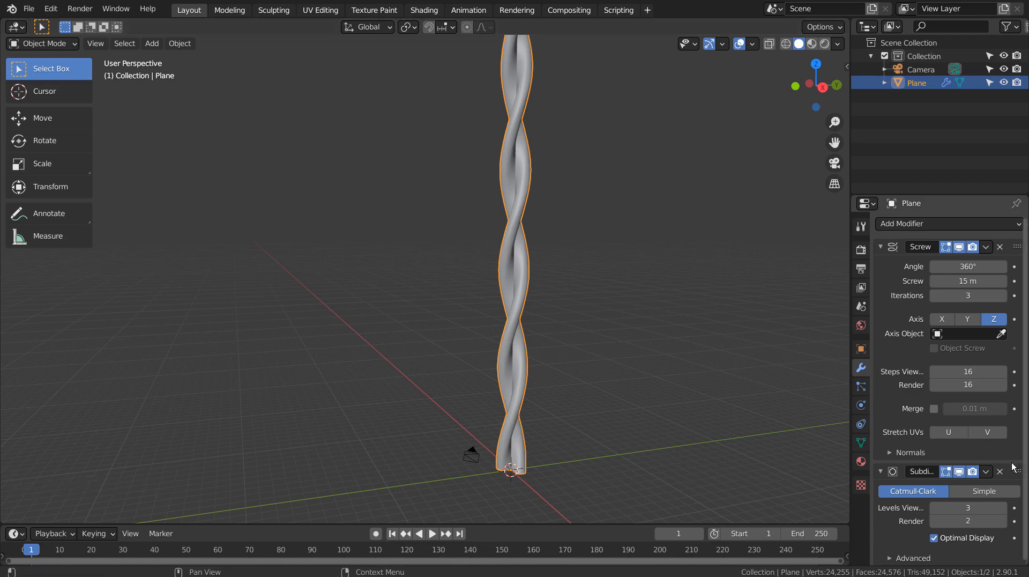
Try the Subdivision modifier ahead of the Screw modifier, and restore the order with Screw first
{"action": "left_click_drag", "start_coordinate": [1017, 472], "coordinate": [1001, 230]}
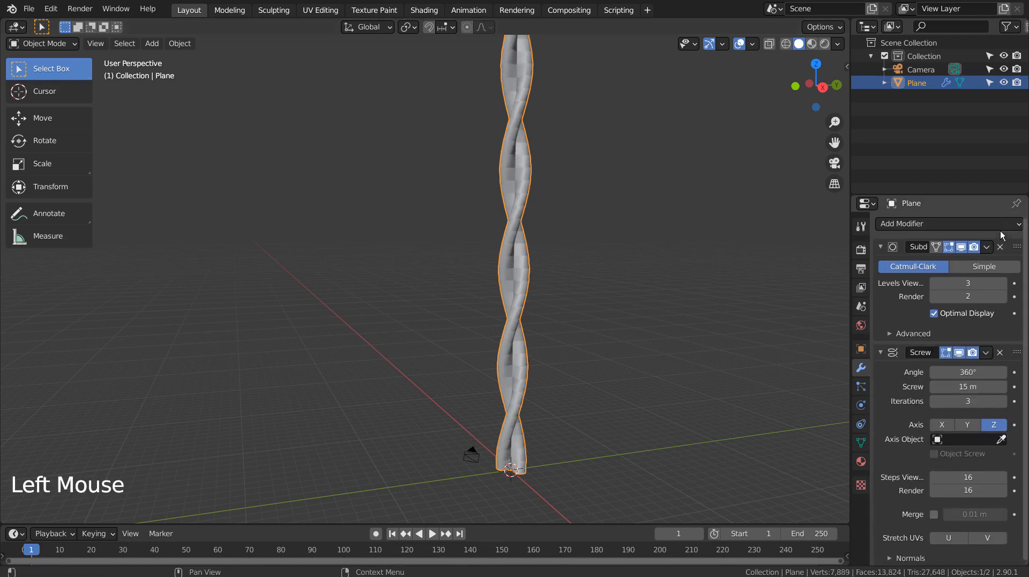
{"action": "scroll", "coordinate": [604, 271], "scroll_direction": "up", "scroll_amount": 5}
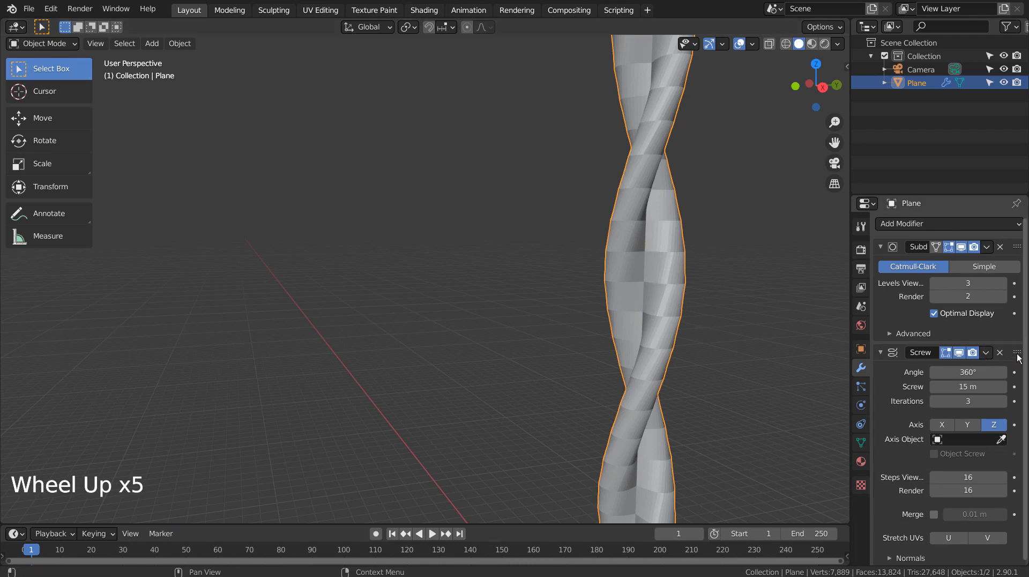
{"action": "left_click_drag", "start_coordinate": [1017, 354], "coordinate": [1015, 242]}
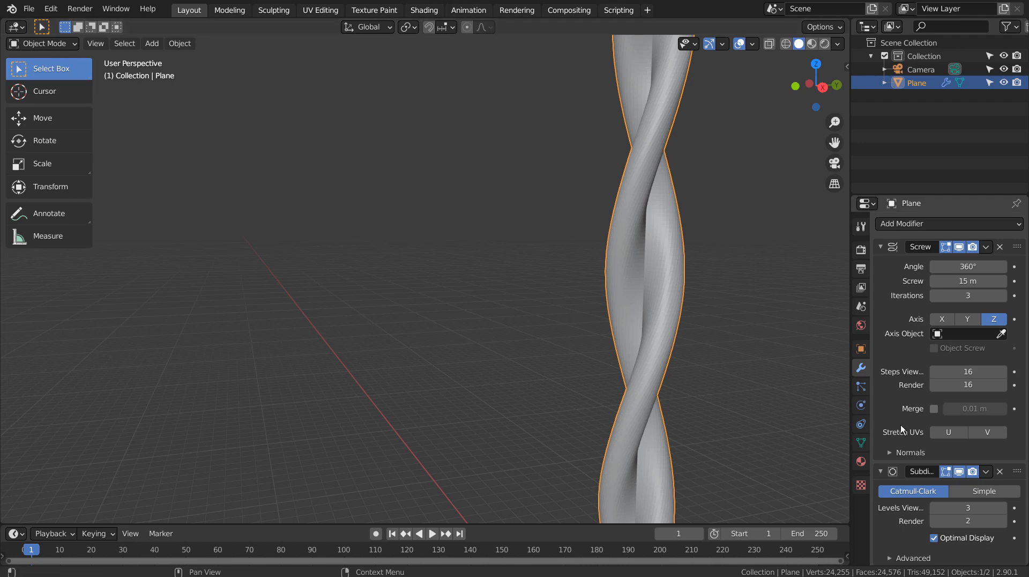
Set both the viewport and render steps of the Screw modifier to 32
{"action": "scroll", "coordinate": [728, 398], "scroll_direction": "down", "scroll_amount": 5}
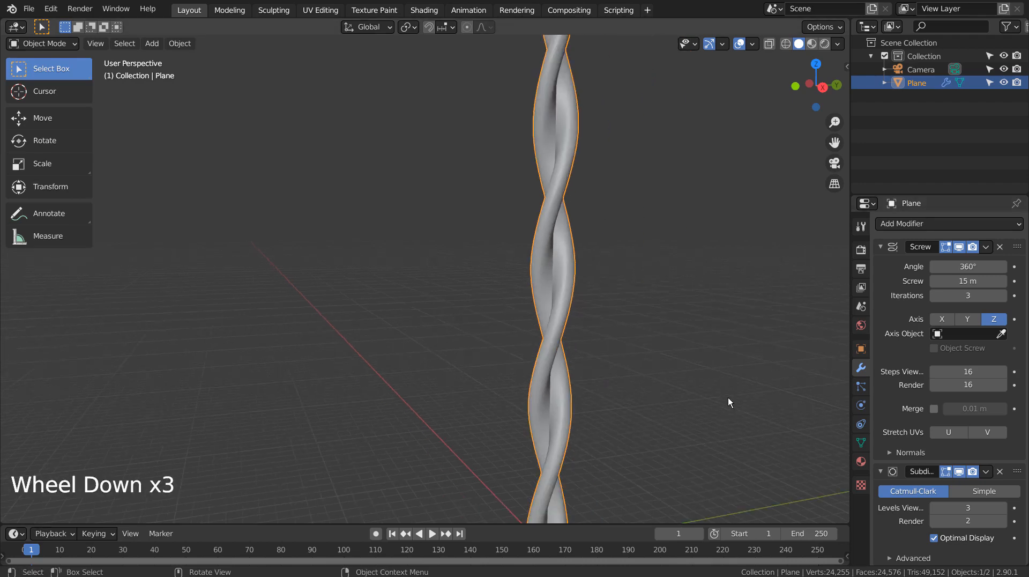
{"action": "middle_click_drag", "start_coordinate": [639, 397], "coordinate": [551, 380]}
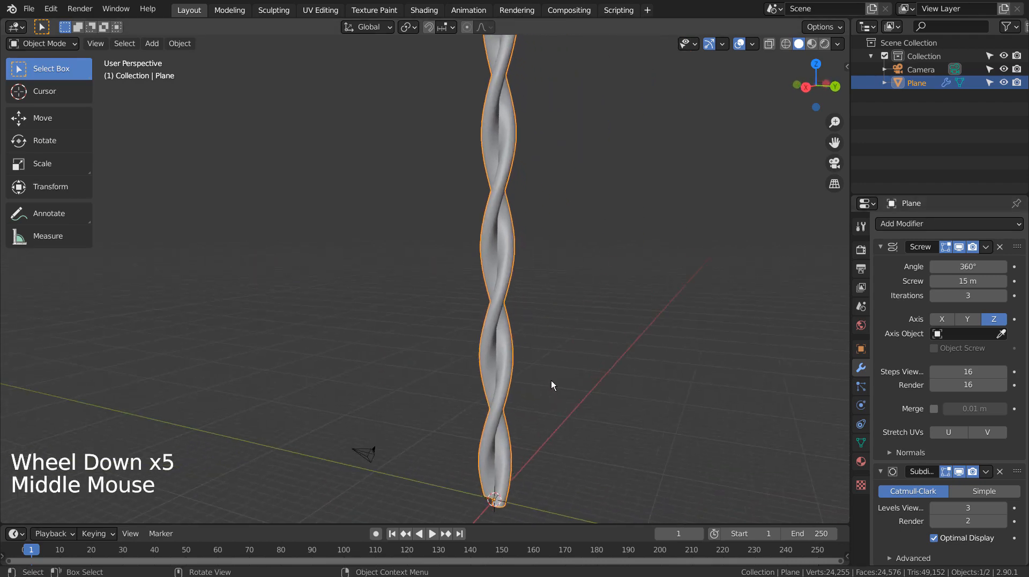
{"action": "scroll", "coordinate": [581, 400], "scroll_direction": "up", "scroll_amount": 5}
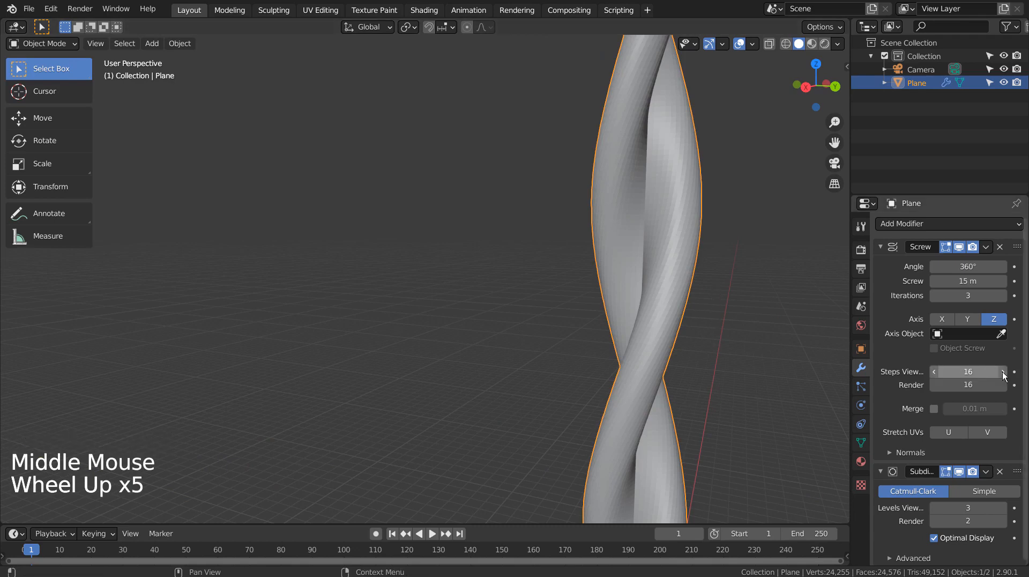
{"action": "left_click", "coordinate": [975, 372]}
{"action": "type", "text": "32"}
{"action": "key", "text": "Return"}
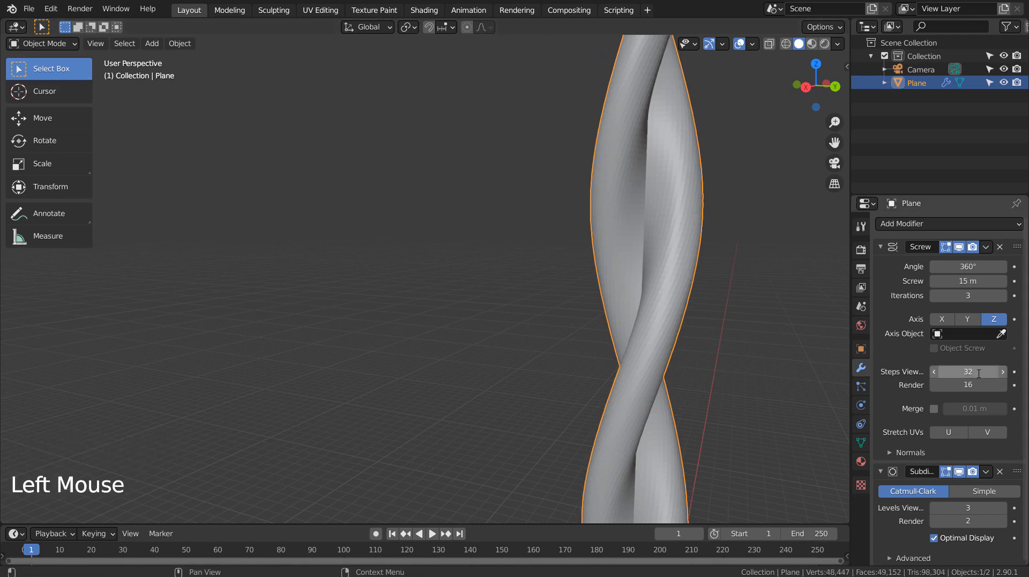
{"action": "double_click", "coordinate": [973, 385]}
{"action": "type", "text": "32"}
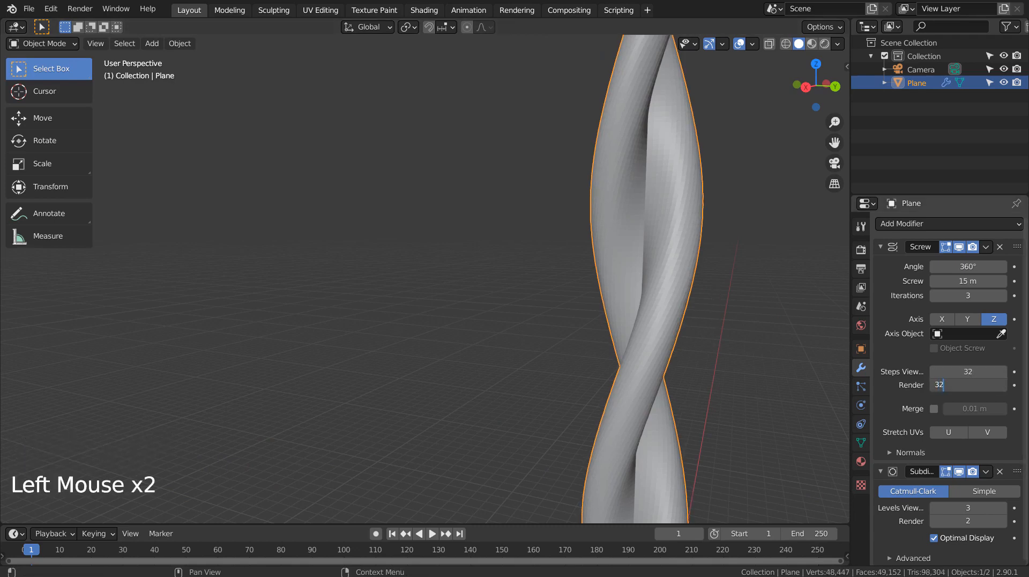
{"action": "key", "text": "Tab"}
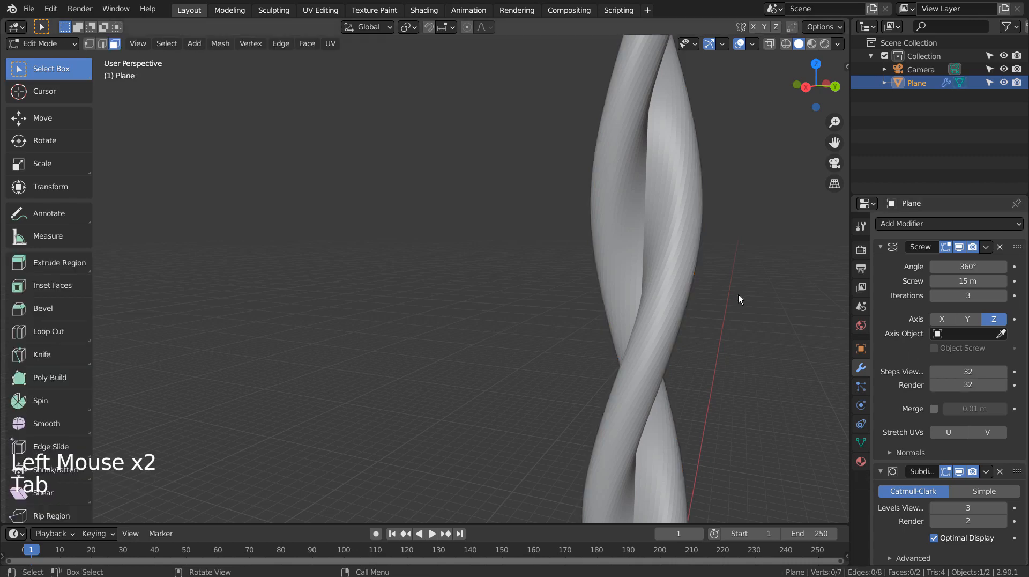
{"action": "key", "text": "Tab"}
Set the Screw modifier's render and viewport steps back to 16
{"action": "left_click", "coordinate": [965, 386]}
{"action": "type", "text": "16"}
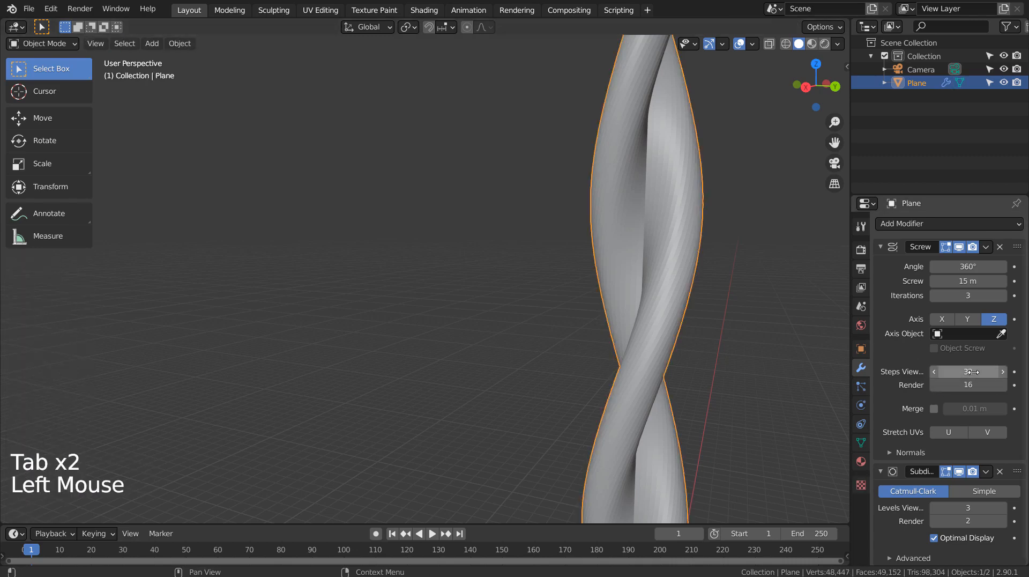
{"action": "key", "text": "Return"}
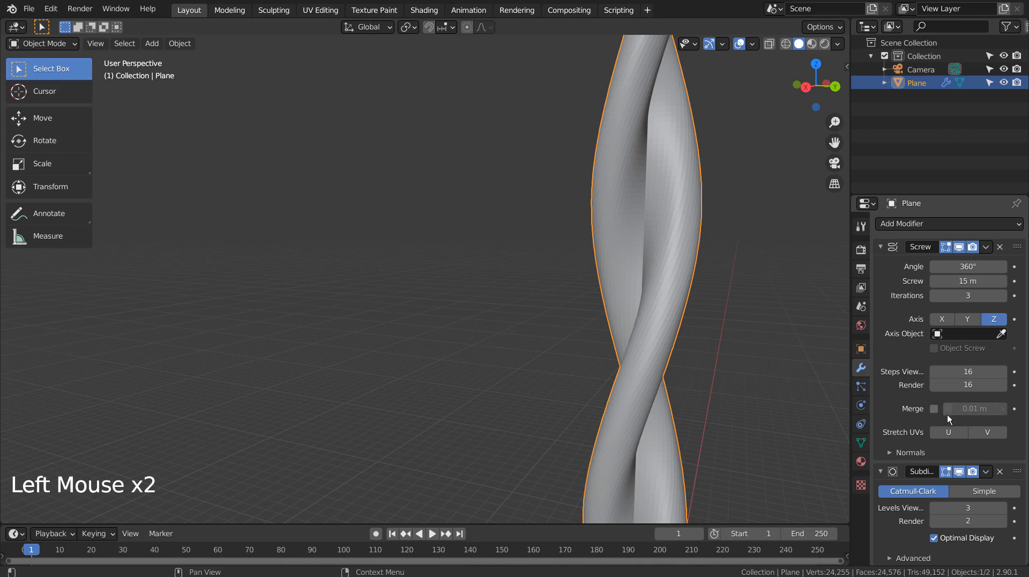
{"action": "left_click", "coordinate": [694, 364]}
{"action": "scroll", "coordinate": [689, 354], "scroll_direction": "down", "scroll_amount": 7}
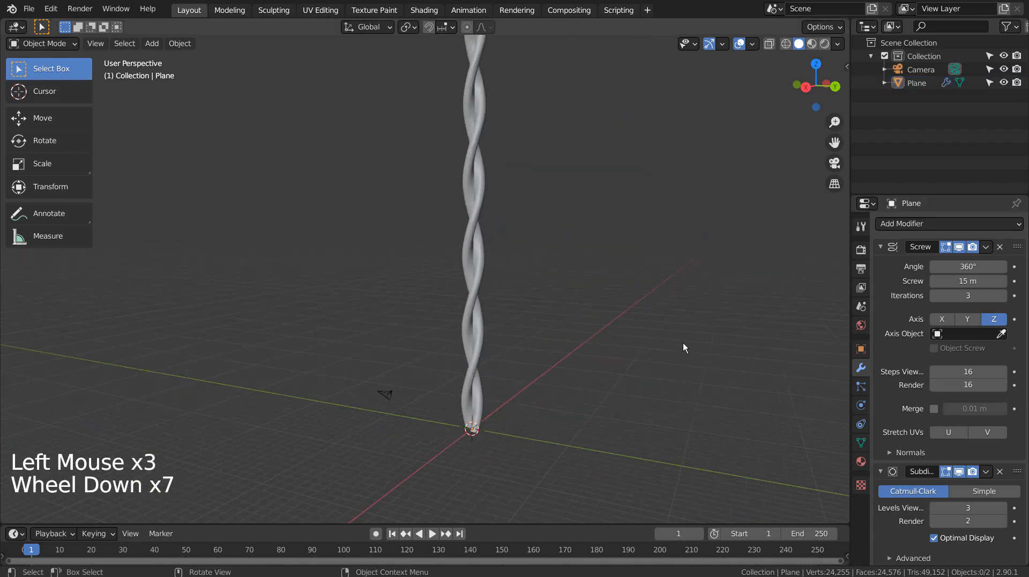
{"action": "middle_click_drag", "start_coordinate": [621, 344], "coordinate": [568, 393]}
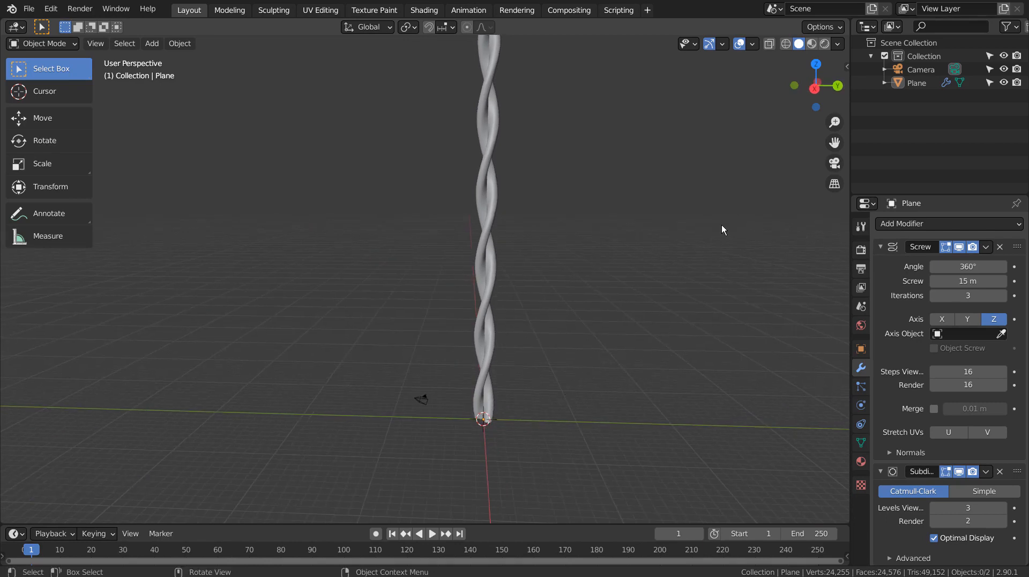
{"action": "key", "text": "Tab"}
{"action": "key", "text": "Tab"}
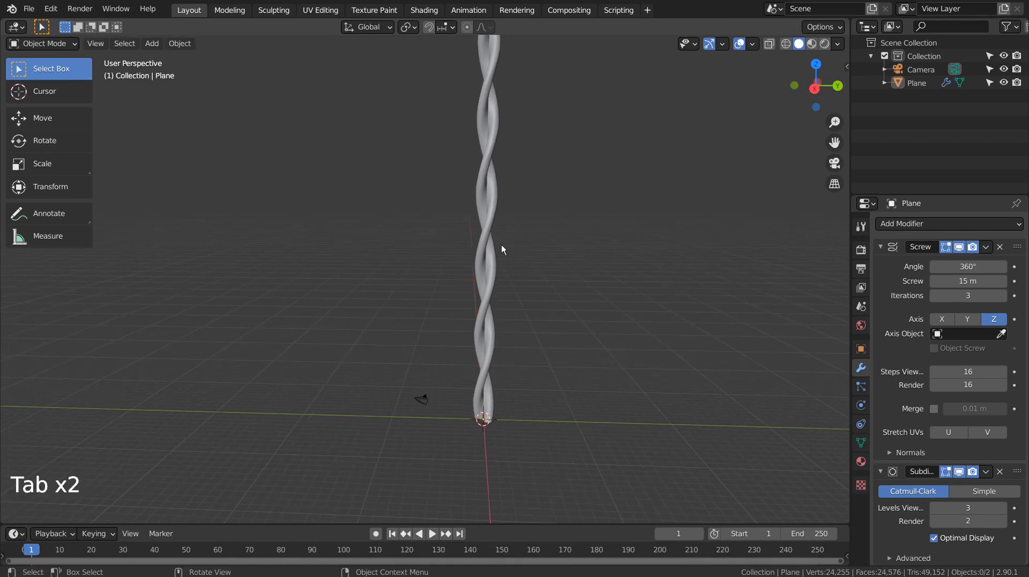
Enter Edit Mode on the twisted column and turn off the viewport display of its Subdivision and Screw modifiers
{"action": "left_click", "coordinate": [500, 244]}
{"action": "key", "text": "Tab"}
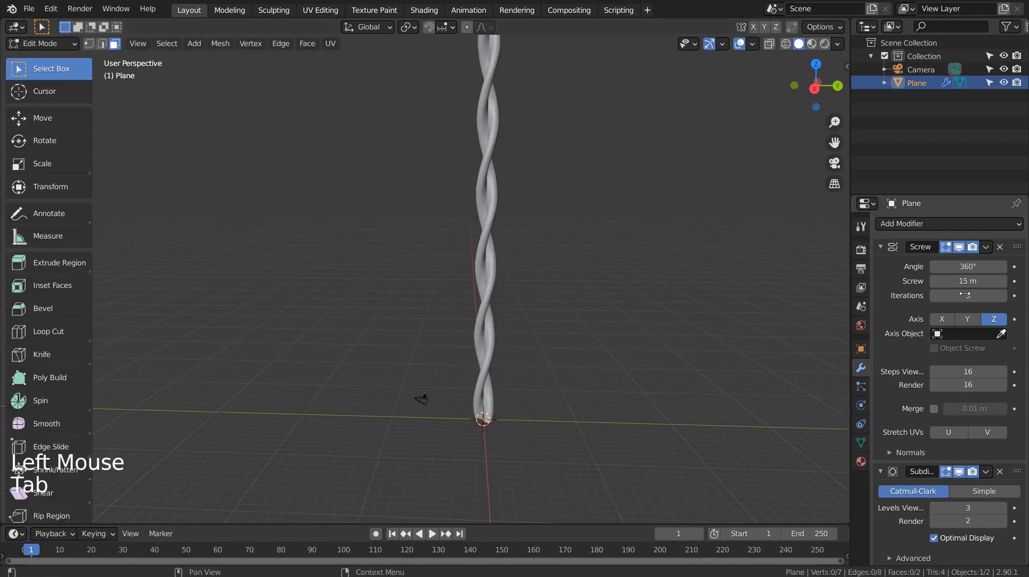
{"action": "left_click", "coordinate": [960, 472]}
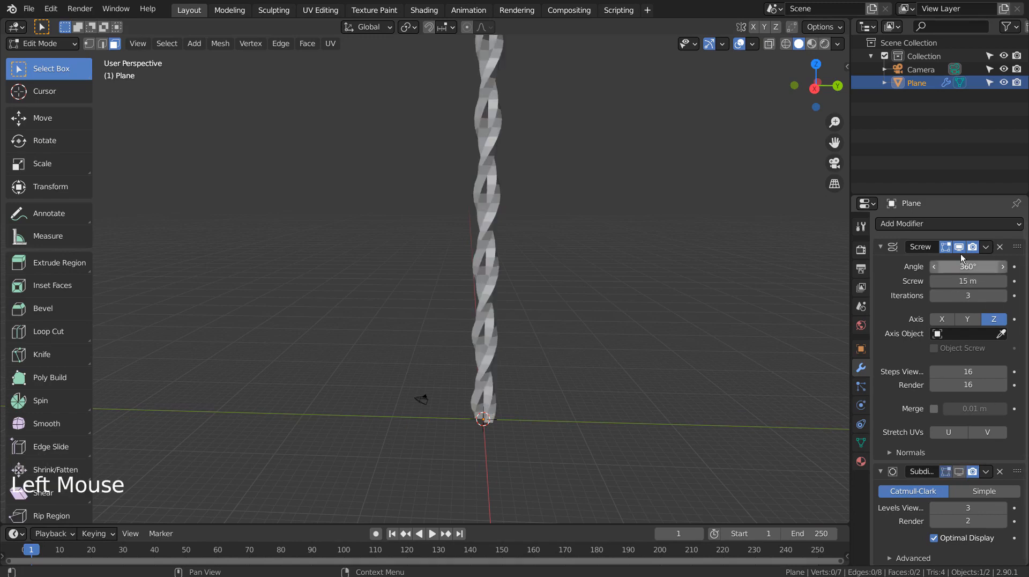
{"action": "left_click", "coordinate": [959, 247]}
{"action": "middle_click_drag", "start_coordinate": [529, 437], "coordinate": [478, 413], "text": "shift"}
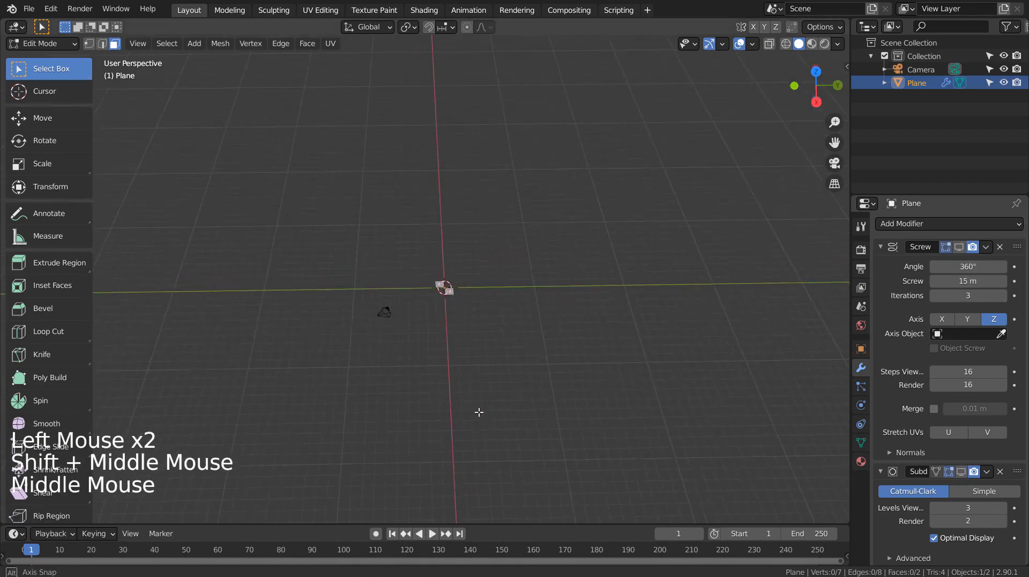
Create a first material on the plane with a white base color, metallic 0.906 and roughness 0.146
{"action": "scroll", "coordinate": [471, 367], "scroll_direction": "up", "scroll_amount": 2}
{"action": "scroll", "coordinate": [469, 368], "scroll_direction": "up", "scroll_amount": 9}
{"action": "left_click", "coordinate": [477, 283]}
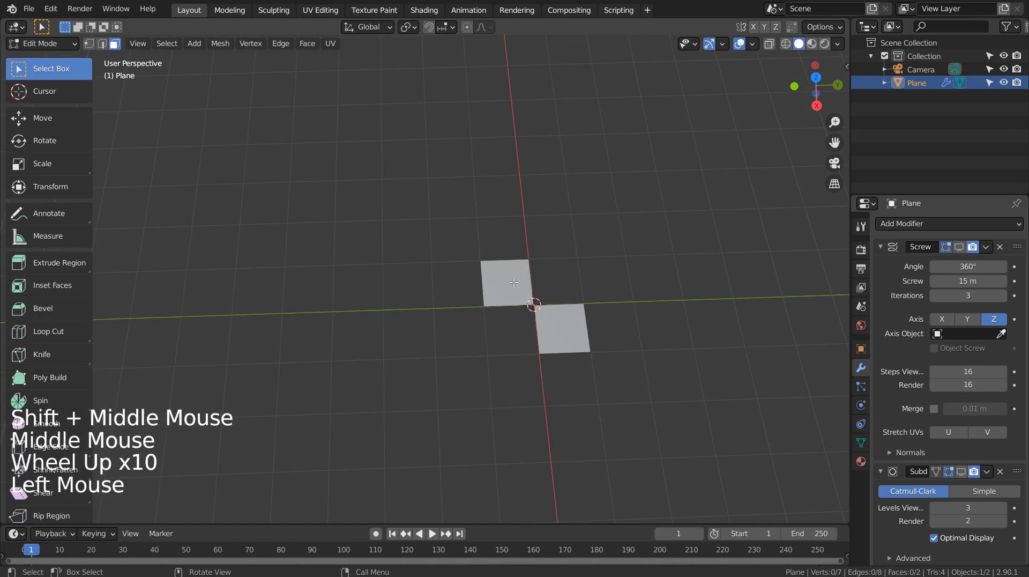
{"action": "left_click", "coordinate": [861, 461]}
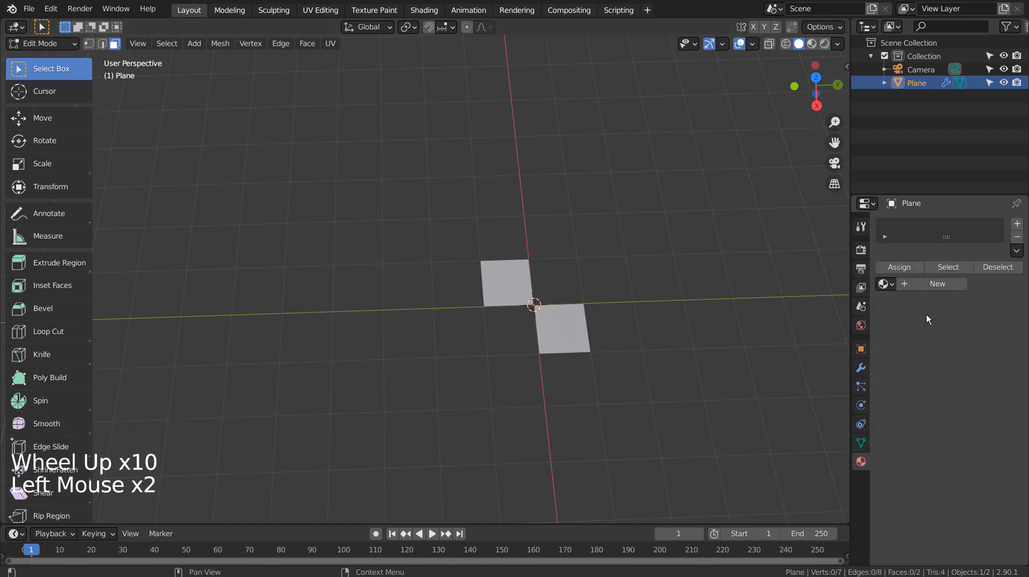
{"action": "left_click", "coordinate": [941, 289]}
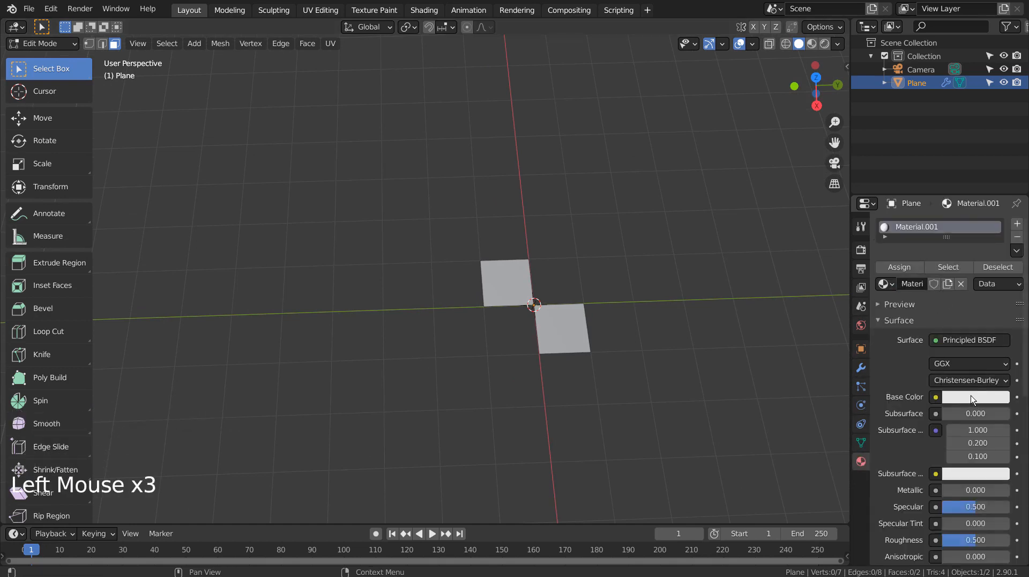
{"action": "left_click", "coordinate": [969, 397]}
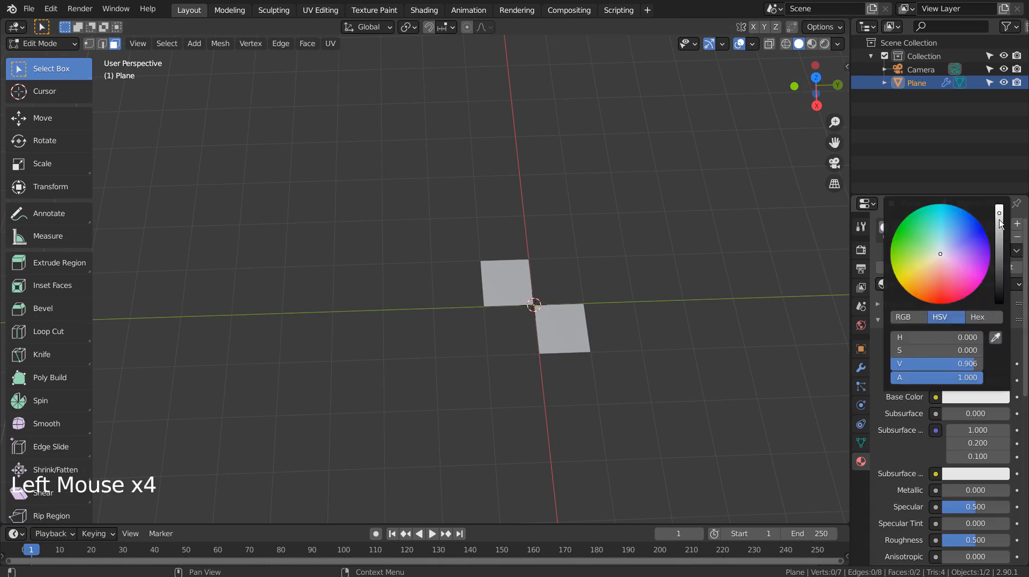
{"action": "left_click_drag", "start_coordinate": [1000, 221], "coordinate": [1000, 201]}
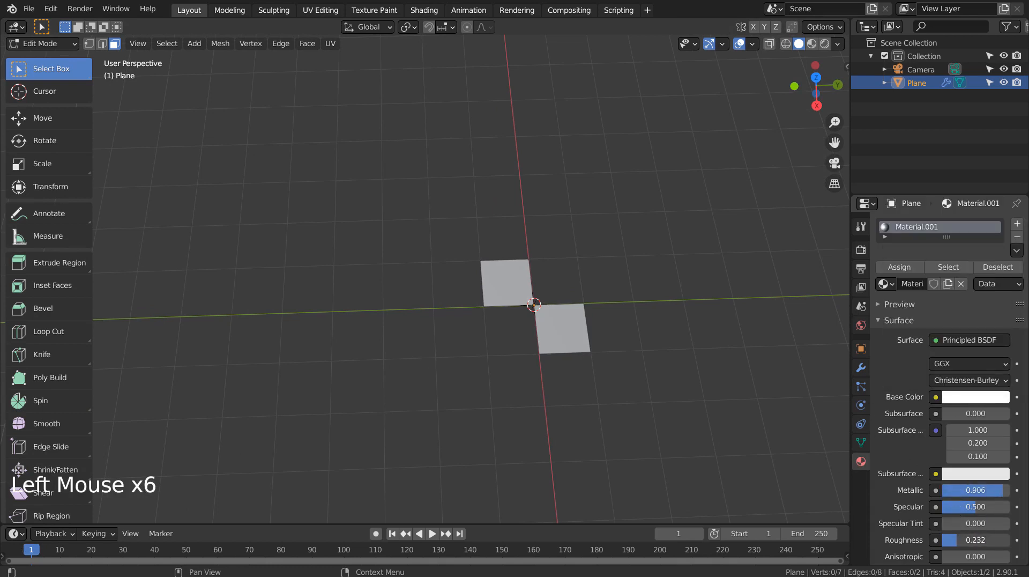
Add a second material slot with a new material: orange base color, metallic 0.913 and roughness 0.146
{"action": "left_click", "coordinate": [1018, 224]}
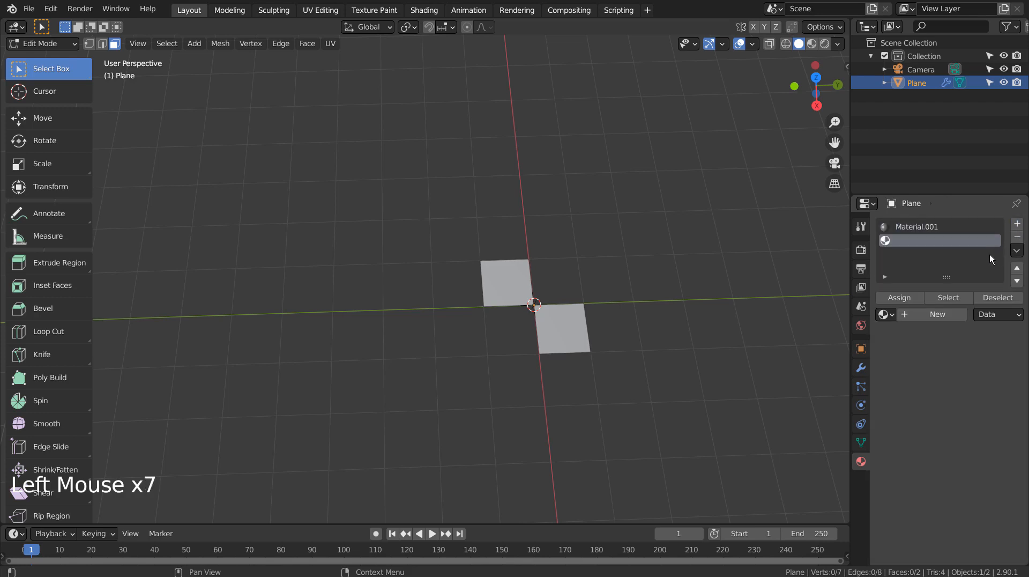
{"action": "left_click", "coordinate": [944, 313]}
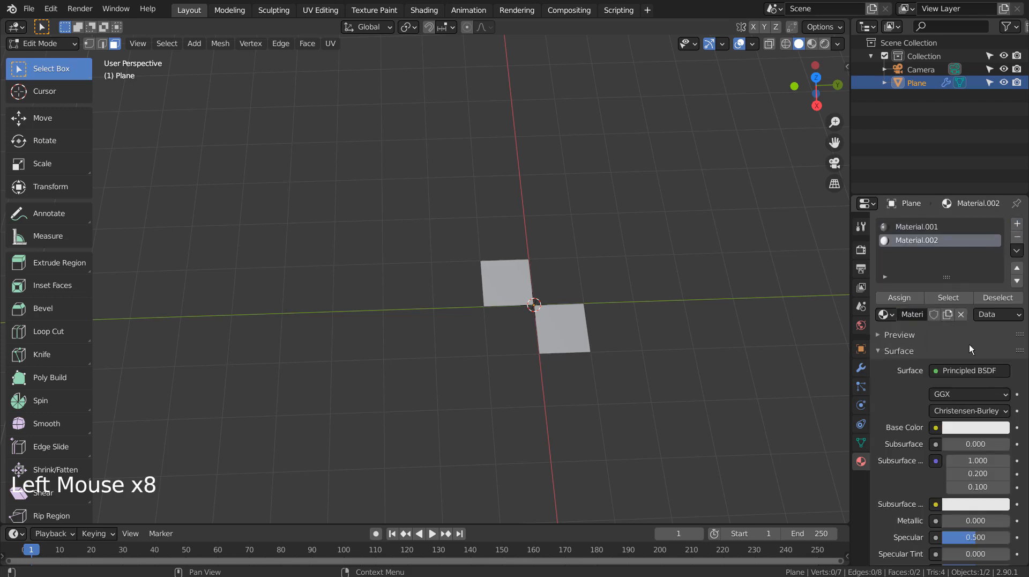
{"action": "left_click", "coordinate": [971, 428]}
{"action": "left_click", "coordinate": [918, 314]}
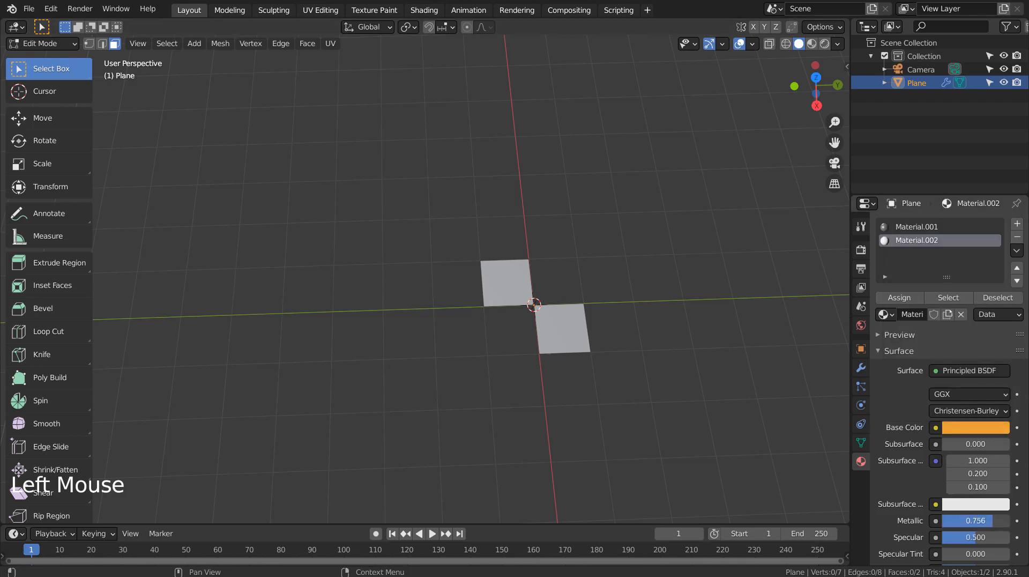
{"action": "scroll", "coordinate": [965, 528], "scroll_direction": "down", "scroll_amount": 3}
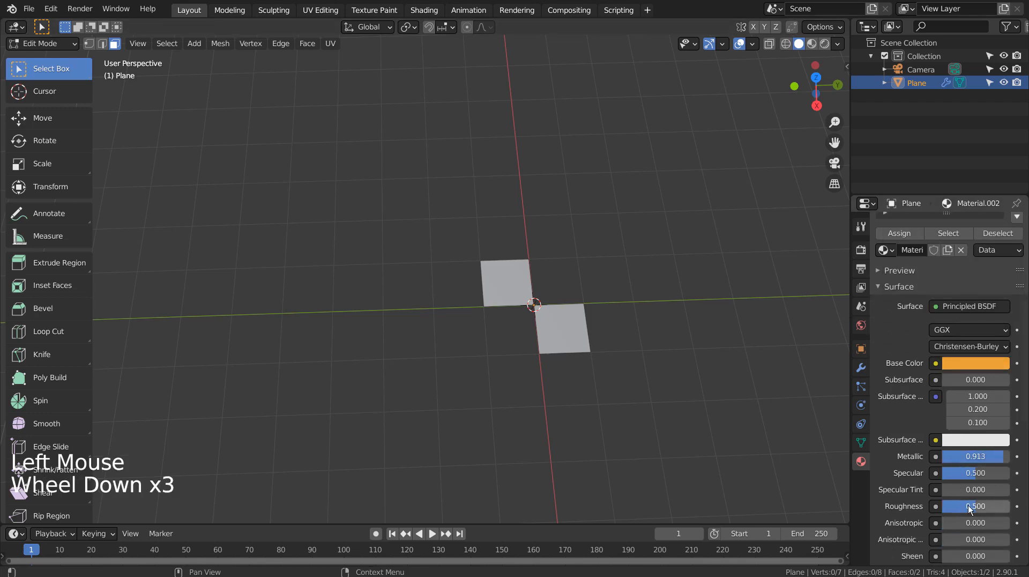
{"action": "left_click_drag", "start_coordinate": [968, 506], "coordinate": [950, 506]}
Select one of the two faces, apply the active material to it, and show the object in Material Preview shading
{"action": "key", "text": "3"}
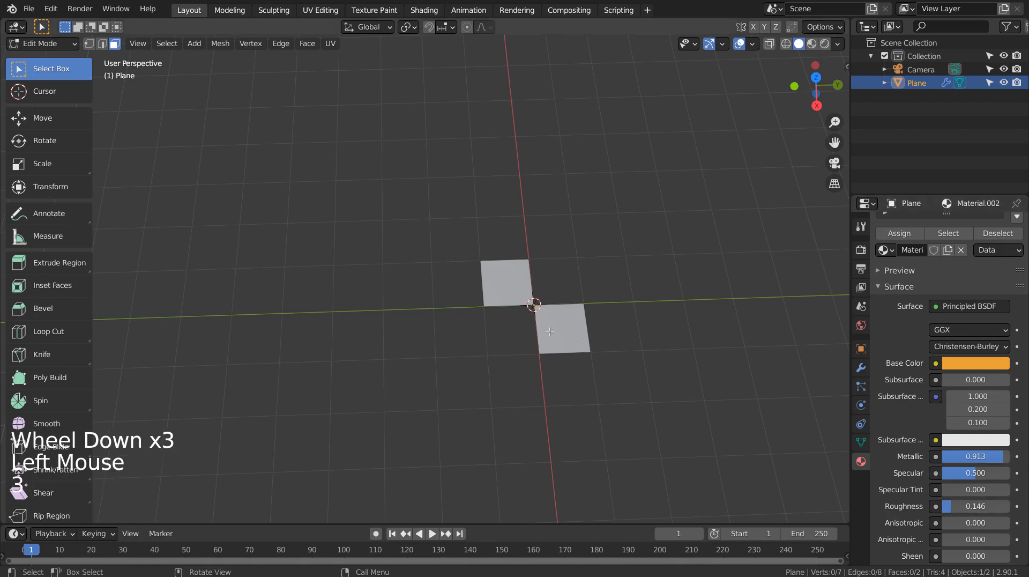
{"action": "left_click", "coordinate": [549, 330]}
{"action": "left_click", "coordinate": [899, 236]}
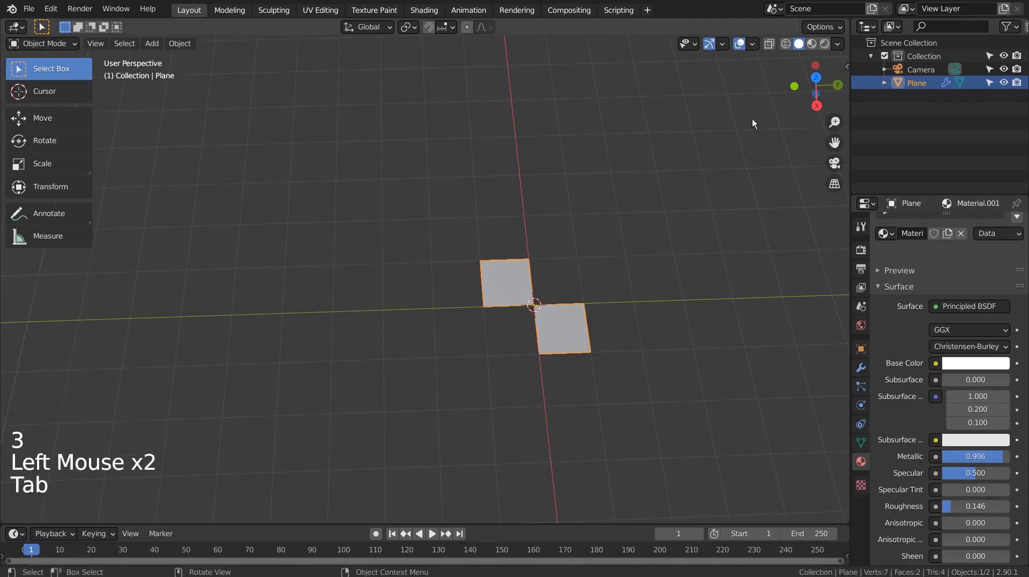
{"action": "key", "text": "Tab"}
{"action": "left_click", "coordinate": [811, 44]}
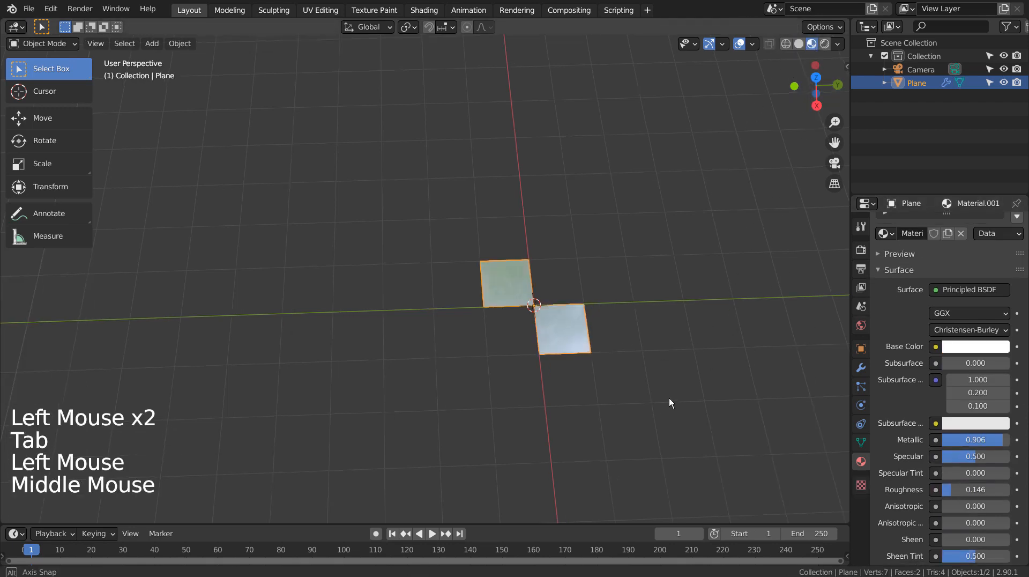
{"action": "mouse_move", "coordinate": [669, 401]}
{"action": "middle_mouse_down"}
{"action": "mouse_move", "coordinate": [712, 346]}
{"action": "mouse_move", "coordinate": [663, 326]}
{"action": "mouse_move", "coordinate": [605, 356]}
{"action": "middle_mouse_up"}
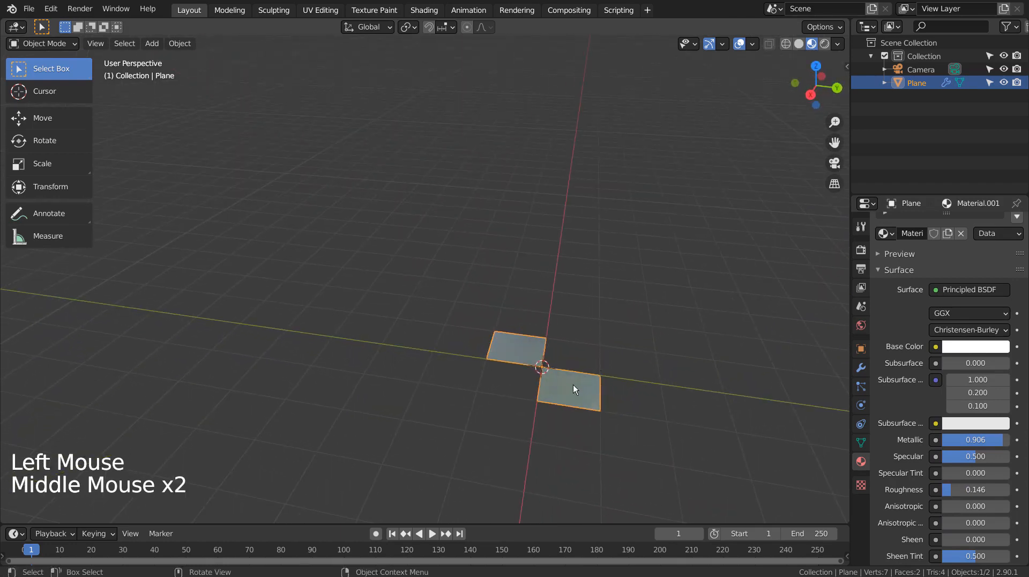
Assign the orange Material.002 to the selected face and return to Object Mode
{"action": "key", "text": "Tab"}
{"action": "scroll", "coordinate": [936, 365], "scroll_direction": "up", "scroll_amount": 6}
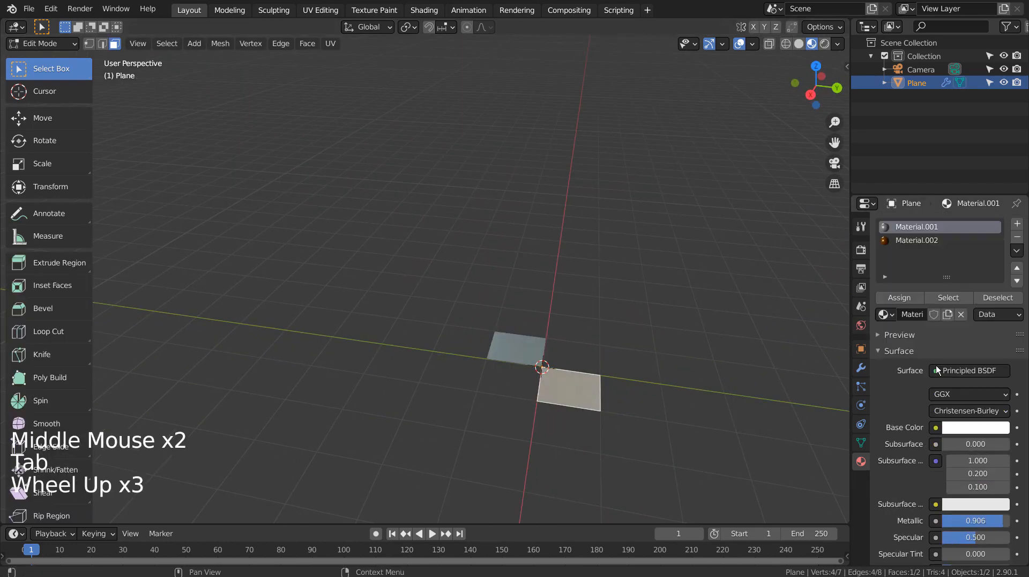
{"action": "left_click", "coordinate": [907, 240]}
{"action": "left_click", "coordinate": [908, 297]}
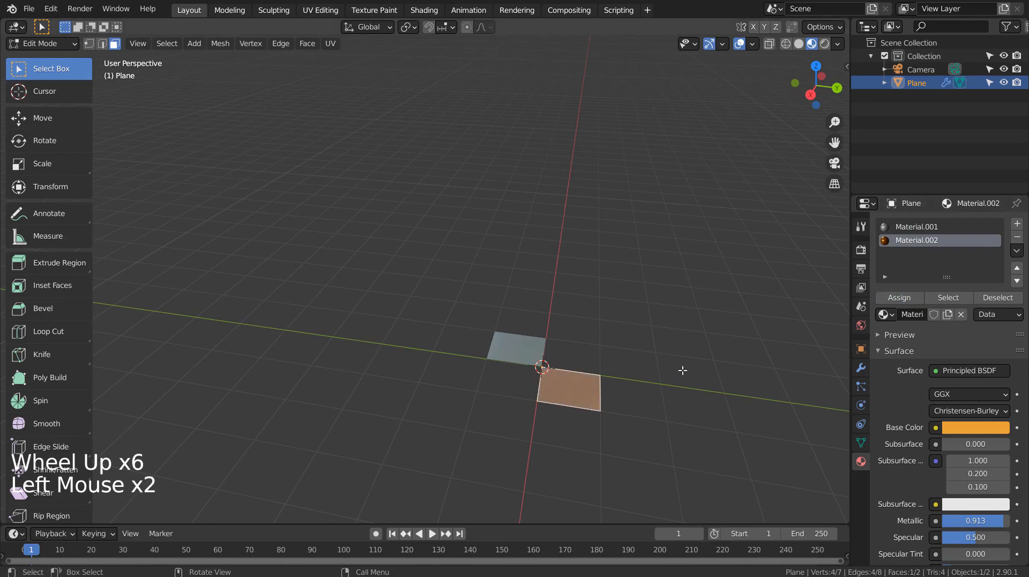
{"action": "key", "text": "Tab"}
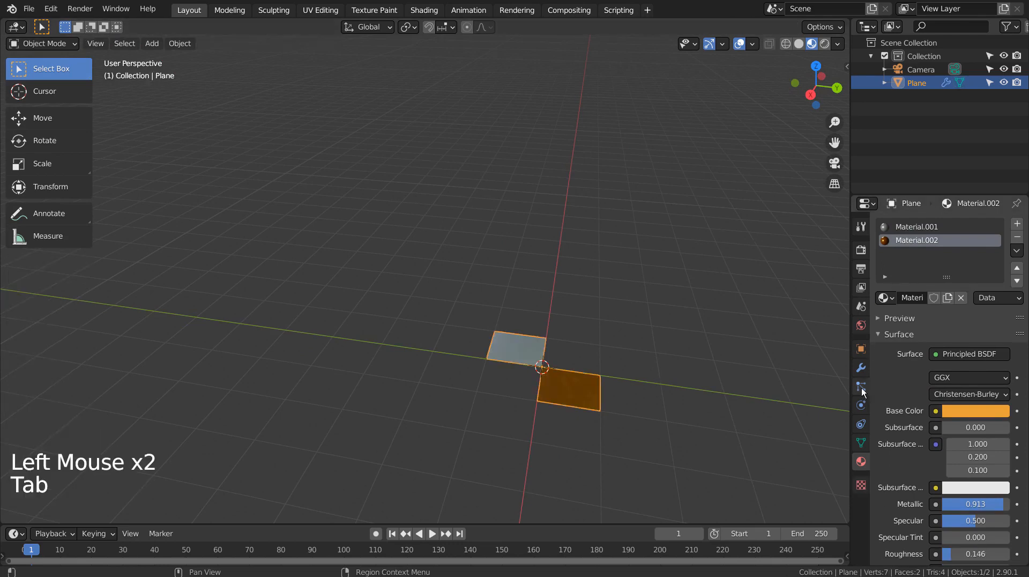
Turn the viewport display of the Screw and Subdivision modifiers back on
{"action": "left_click", "coordinate": [860, 368]}
{"action": "left_click", "coordinate": [958, 247]}
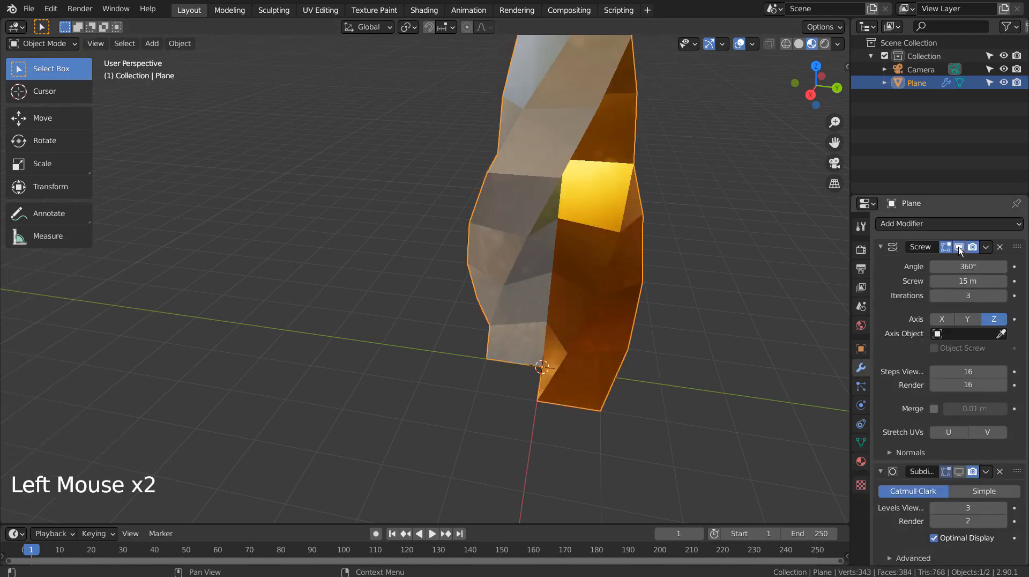
{"action": "left_click", "coordinate": [960, 470]}
Try Shade Smooth on the twisted column and undo it
{"action": "scroll", "coordinate": [691, 312], "scroll_direction": "down", "scroll_amount": 10}
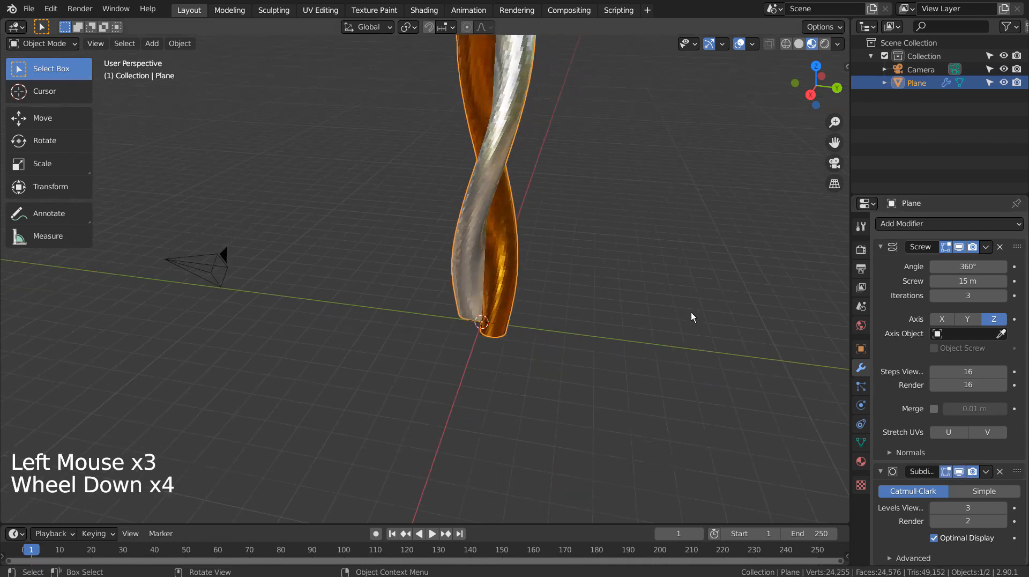
{"action": "middle_click_drag", "start_coordinate": [638, 237], "coordinate": [638, 353], "text": "shift"}
{"action": "scroll", "coordinate": [630, 353], "scroll_direction": "up", "scroll_amount": 6}
{"action": "right_click", "coordinate": [673, 250]}
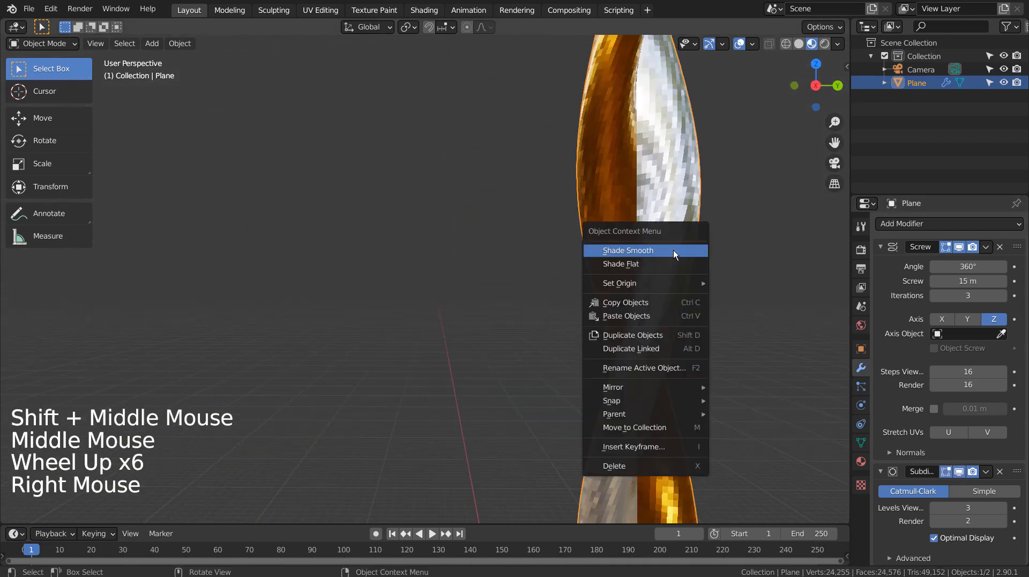
{"action": "left_click", "coordinate": [673, 250]}
{"action": "key", "text": "ctrl+z"}
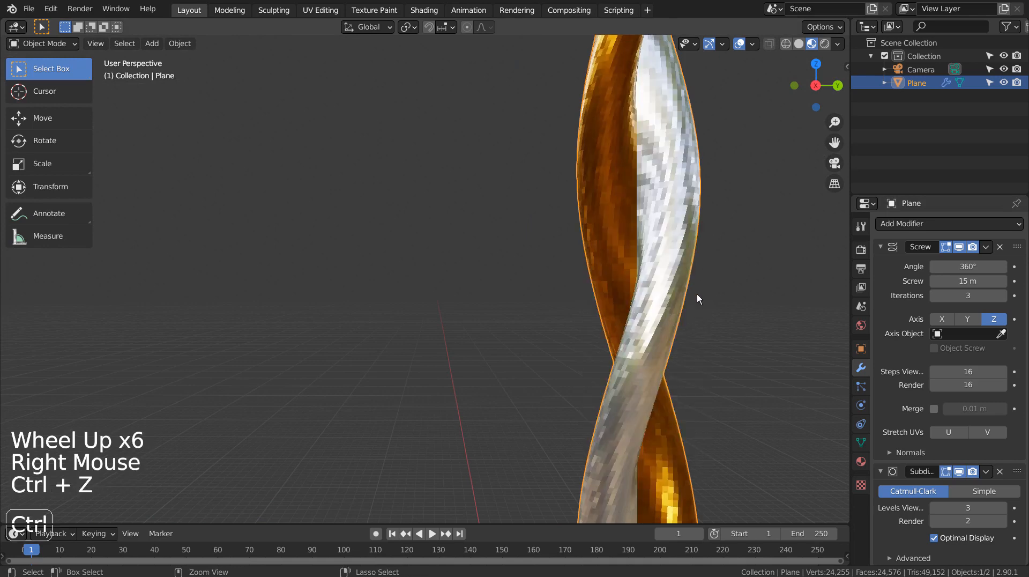
Add an Array modifier to the twisted column while viewing it from the front
{"action": "scroll", "coordinate": [699, 322], "scroll_direction": "down", "scroll_amount": 3}
{"action": "scroll", "coordinate": [689, 374], "scroll_direction": "down", "scroll_amount": 4}
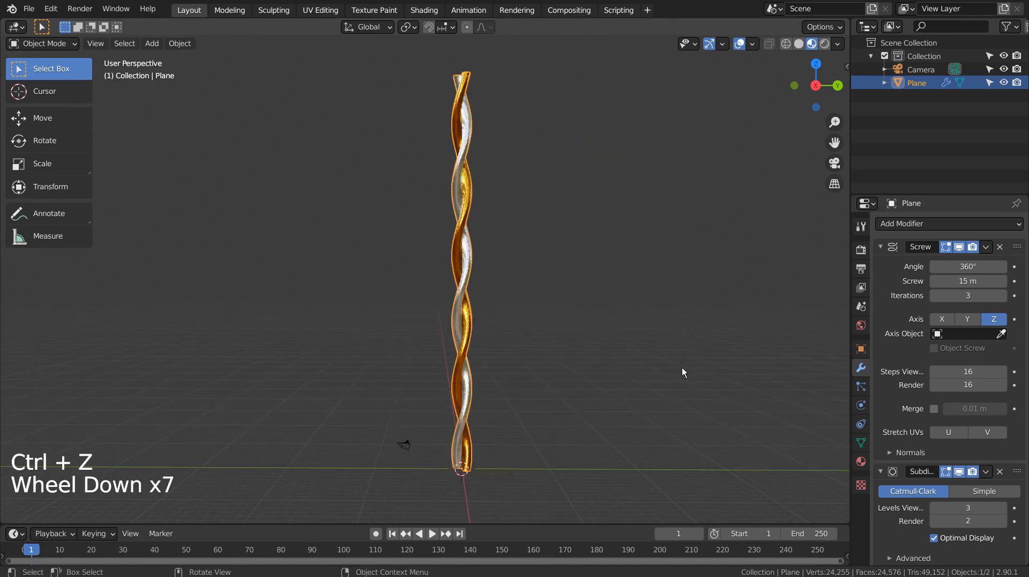
{"action": "middle_click_drag", "start_coordinate": [682, 368], "coordinate": [475, 389]}
{"action": "left_click", "coordinate": [436, 432]}
{"action": "scroll", "coordinate": [516, 411], "scroll_direction": "down", "scroll_amount": 5}
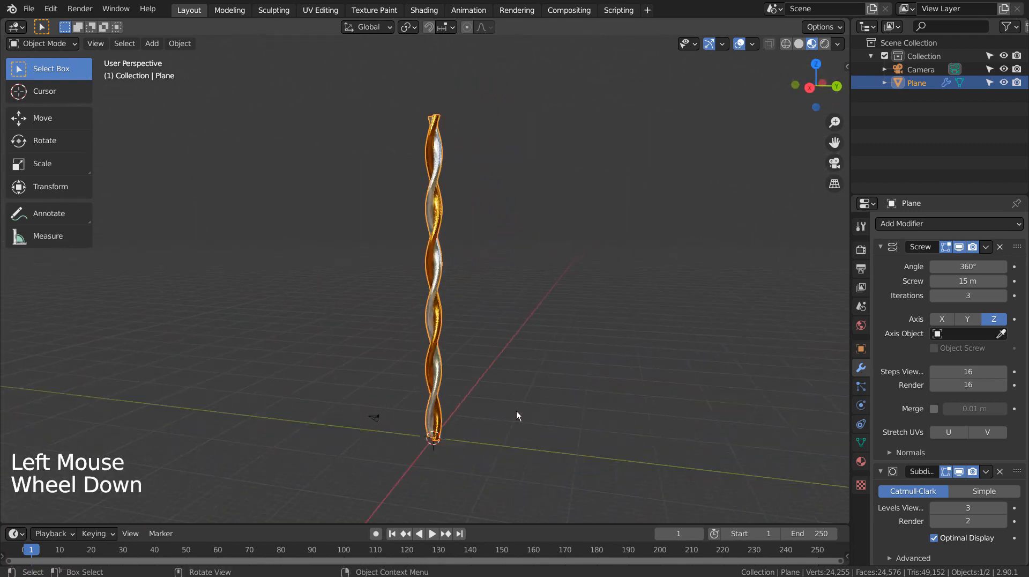
{"action": "key", "text": "KP_1"}
{"action": "scroll", "coordinate": [564, 411], "scroll_direction": "up", "scroll_amount": 3}
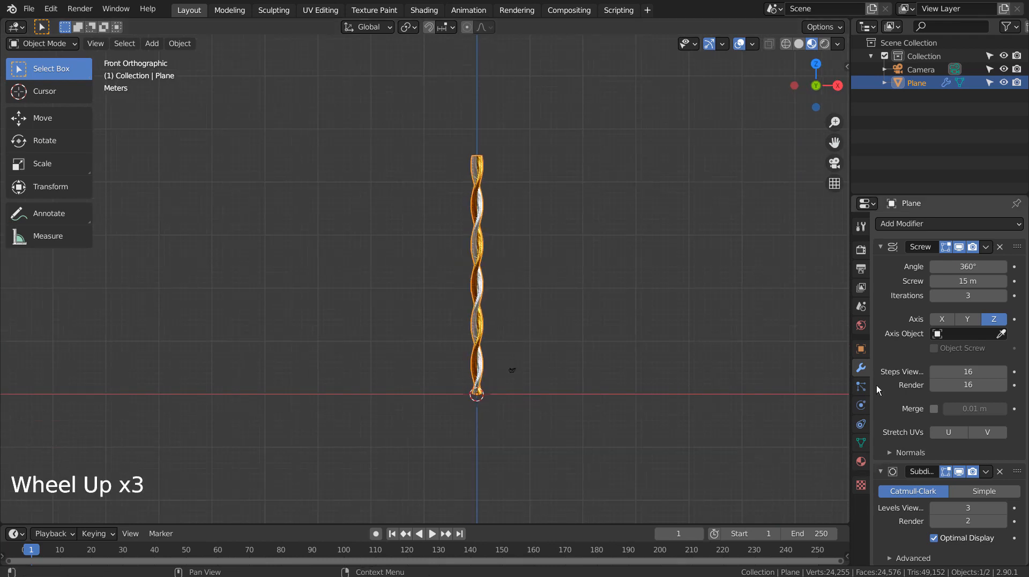
{"action": "left_click", "coordinate": [910, 223]}
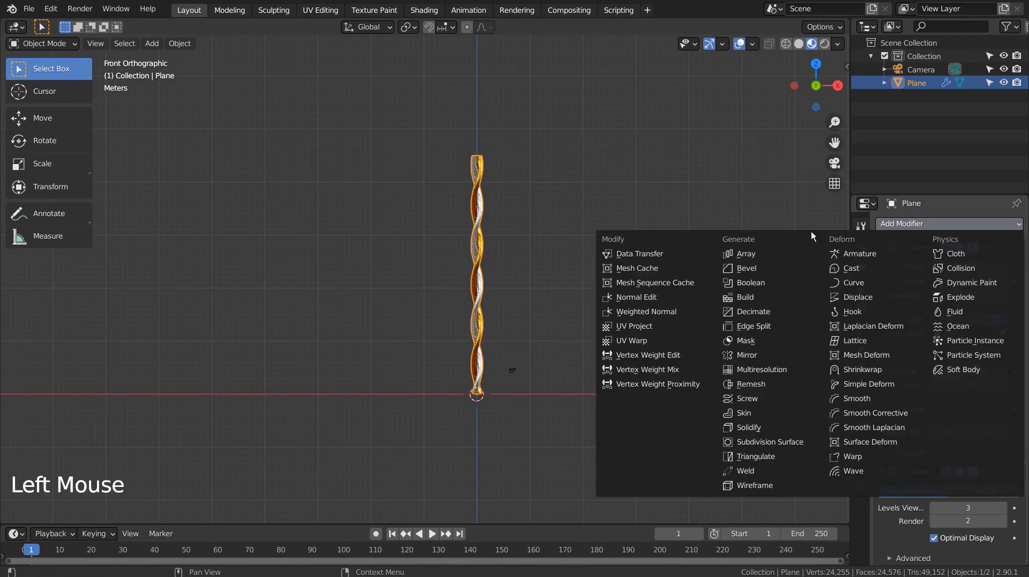
{"action": "left_click", "coordinate": [763, 253]}
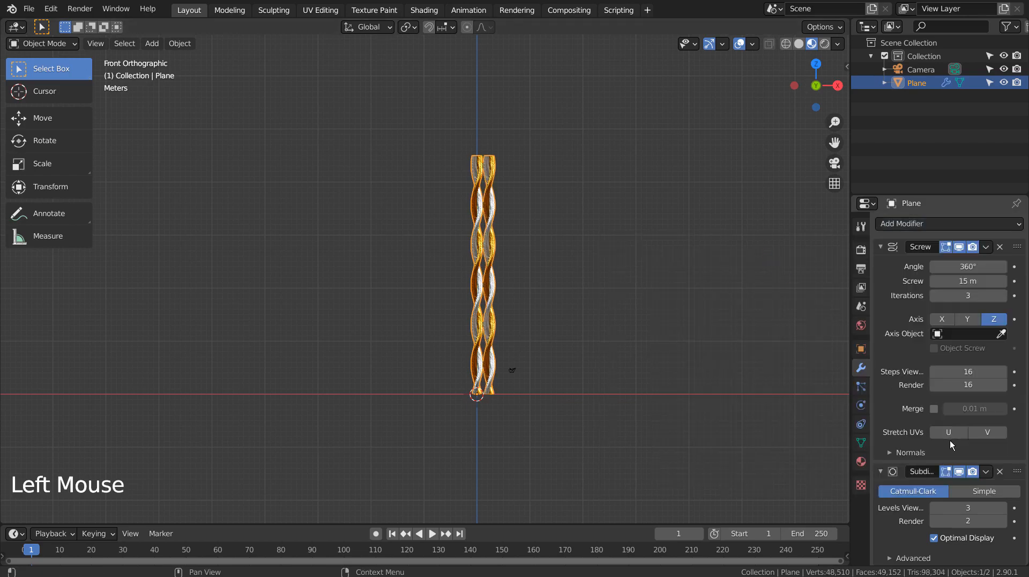
Set the Array modifier's relative offset Y to 1 and its count to 35
{"action": "scroll", "coordinate": [951, 440], "scroll_direction": "down", "scroll_amount": 13}
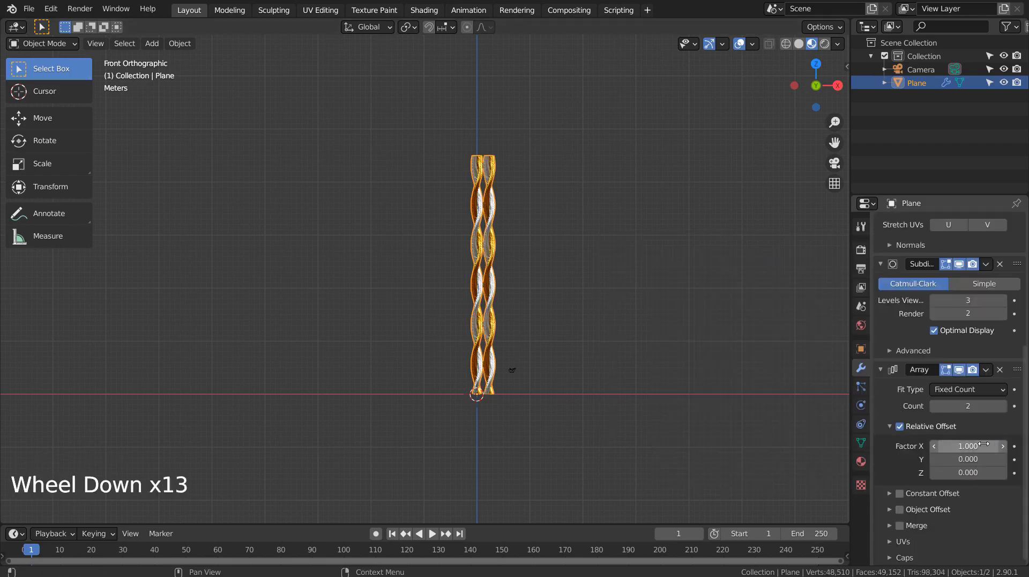
{"action": "left_click", "coordinate": [980, 458]}
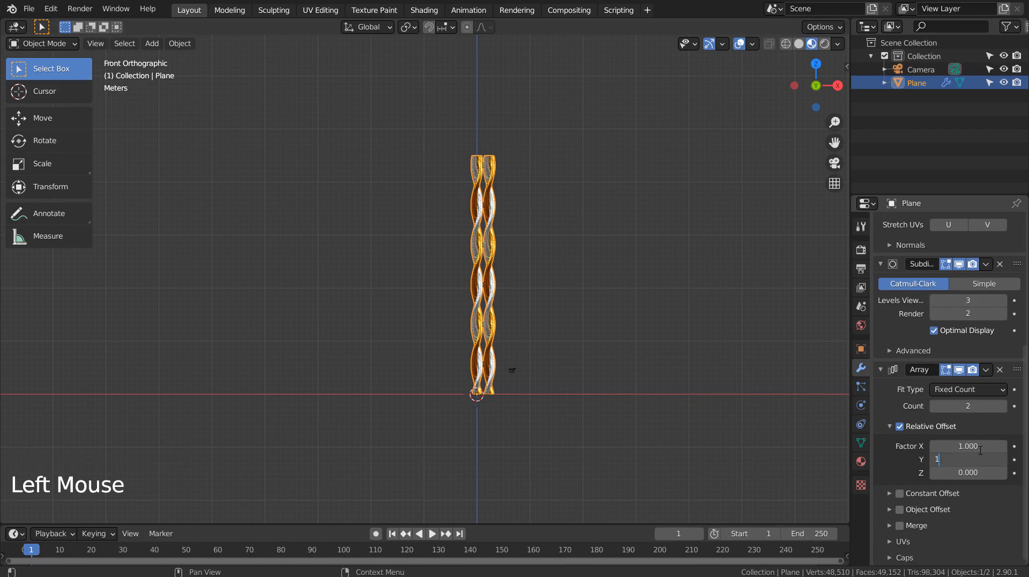
{"action": "middle_click_drag", "start_coordinate": [617, 311], "coordinate": [475, 391]}
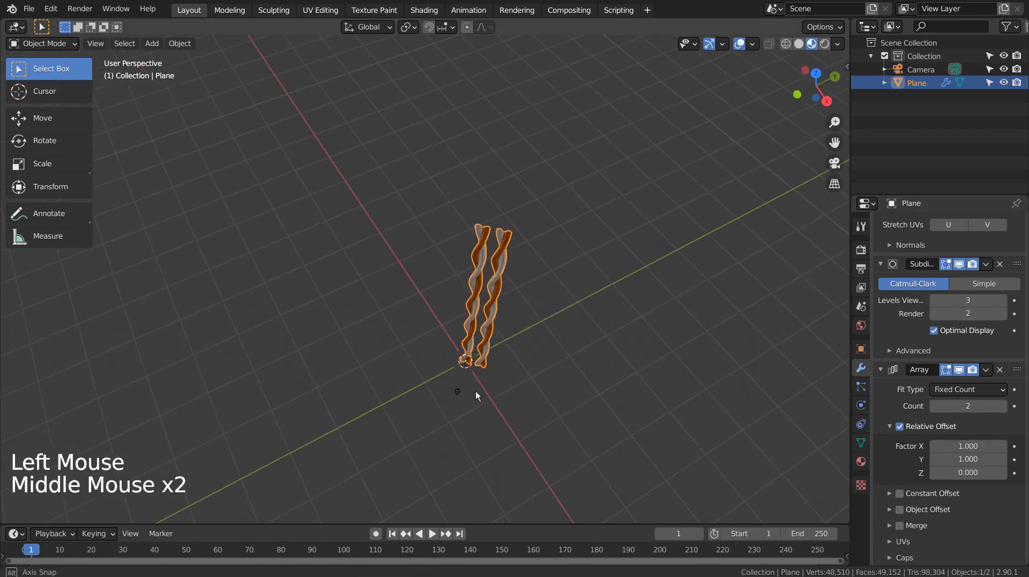
{"action": "left_click", "coordinate": [968, 403]}
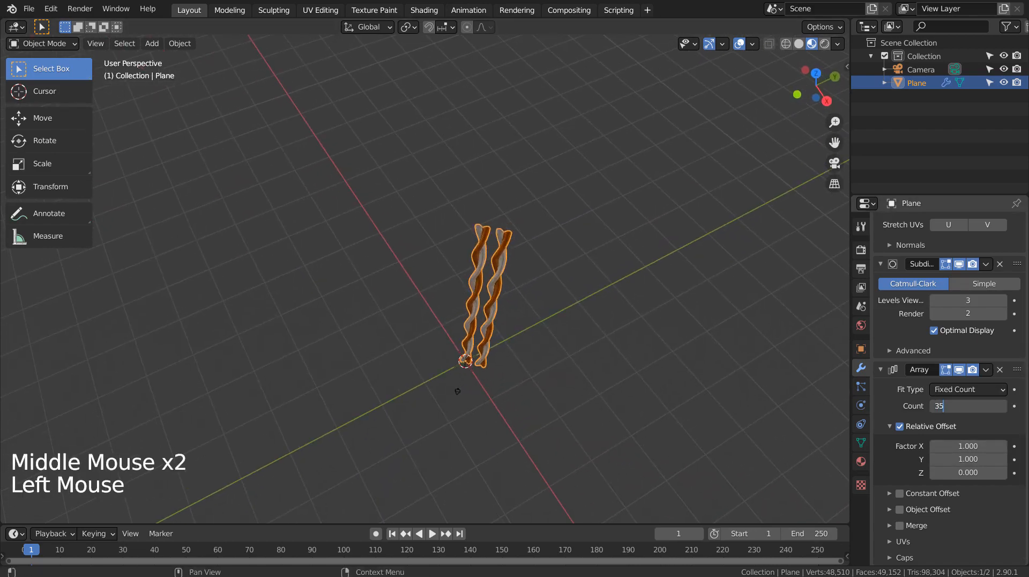
{"action": "type", "text": "35"}
{"action": "key", "text": "Return"}
Inspect the row of twisted columns, deselect it, and hide the Plane object in the viewport
{"action": "middle_click_drag", "start_coordinate": [658, 349], "coordinate": [540, 432]}
{"action": "scroll", "coordinate": [639, 347], "scroll_direction": "up", "scroll_amount": 5}
{"action": "scroll", "coordinate": [522, 371], "scroll_direction": "down", "scroll_amount": 5}
{"action": "left_click", "coordinate": [596, 381]}
{"action": "middle_click_drag", "start_coordinate": [540, 432], "coordinate": [522, 419]}
{"action": "left_click", "coordinate": [523, 419]}
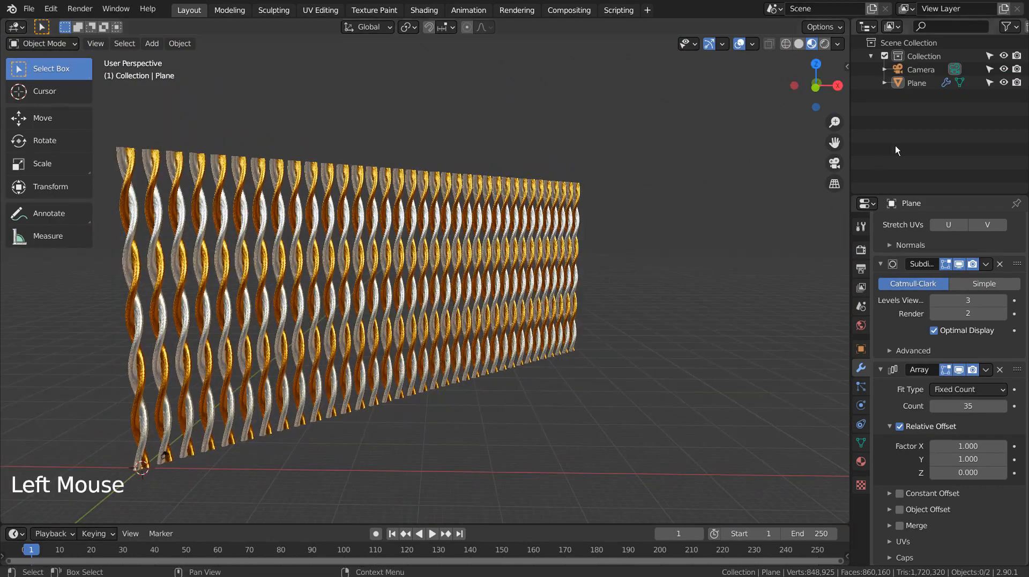
{"action": "left_click", "coordinate": [1004, 83]}
{"action": "left_click", "coordinate": [518, 343]}
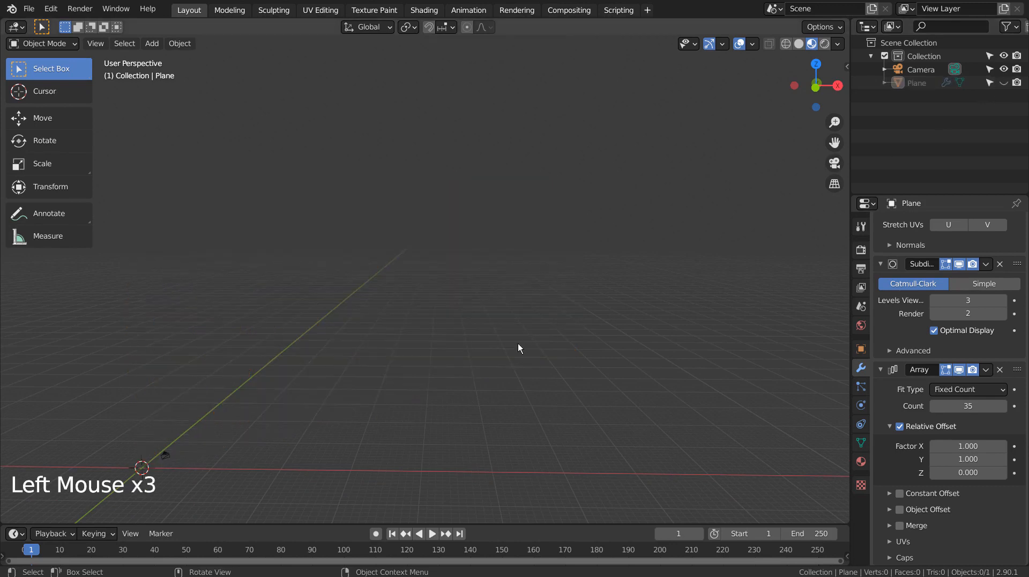
Add a mesh circle, frame it in top orthographic view, and enter Edit Mode on it
{"action": "key", "text": "shift+a"}
{"action": "mouse_move", "coordinate": [515, 302]}
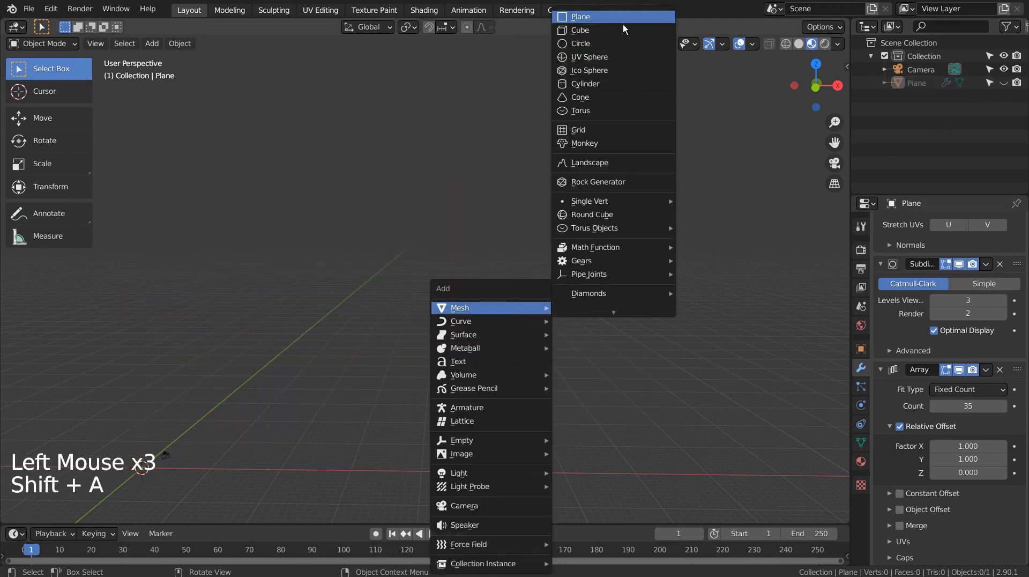
{"action": "left_click", "coordinate": [619, 43]}
{"action": "key", "text": "KP_7"}
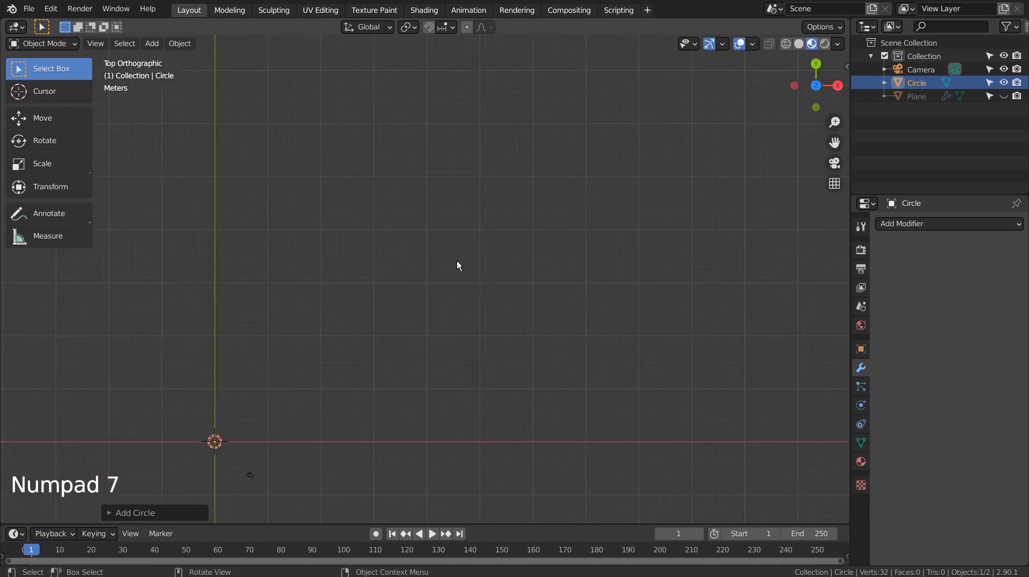
{"action": "key", "text": "KP_Decimal"}
{"action": "scroll", "coordinate": [487, 313], "scroll_direction": "down", "scroll_amount": 5}
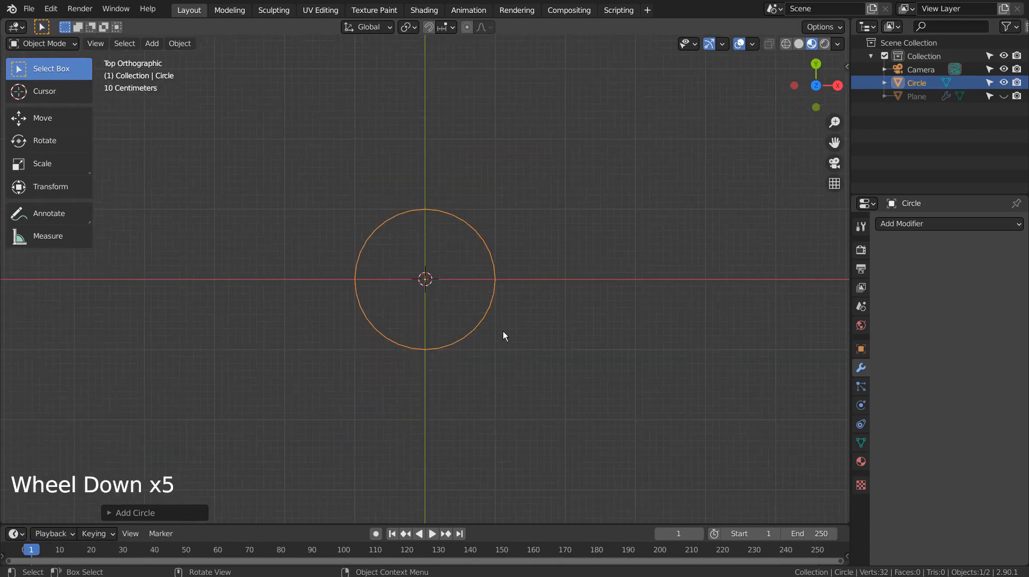
{"action": "key", "text": "Tab"}
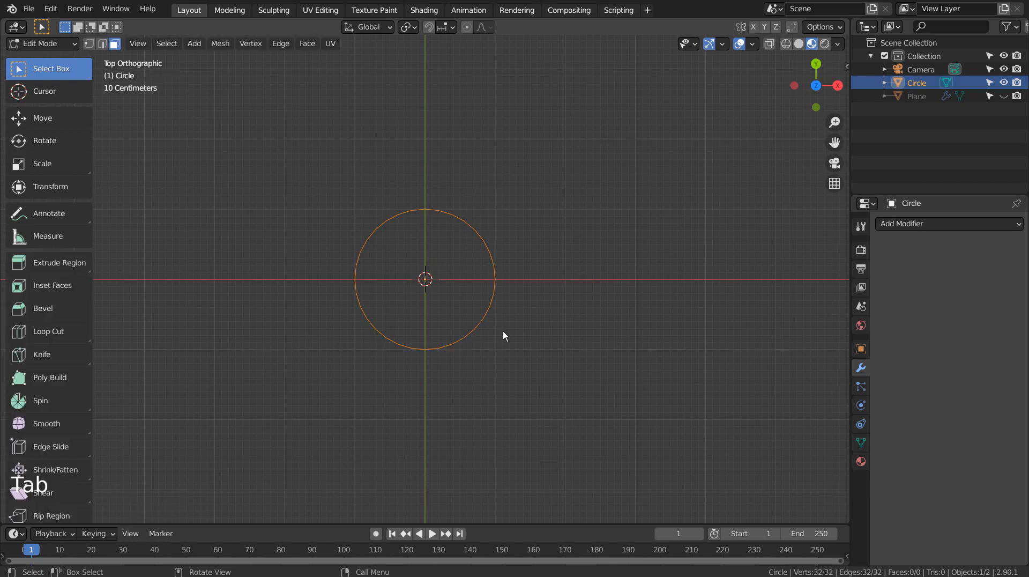
Move the circle about -1 m in X and 1 m in Y, and duplicate it about 2 m in X and -2 m in Y
{"action": "key", "text": "g"}
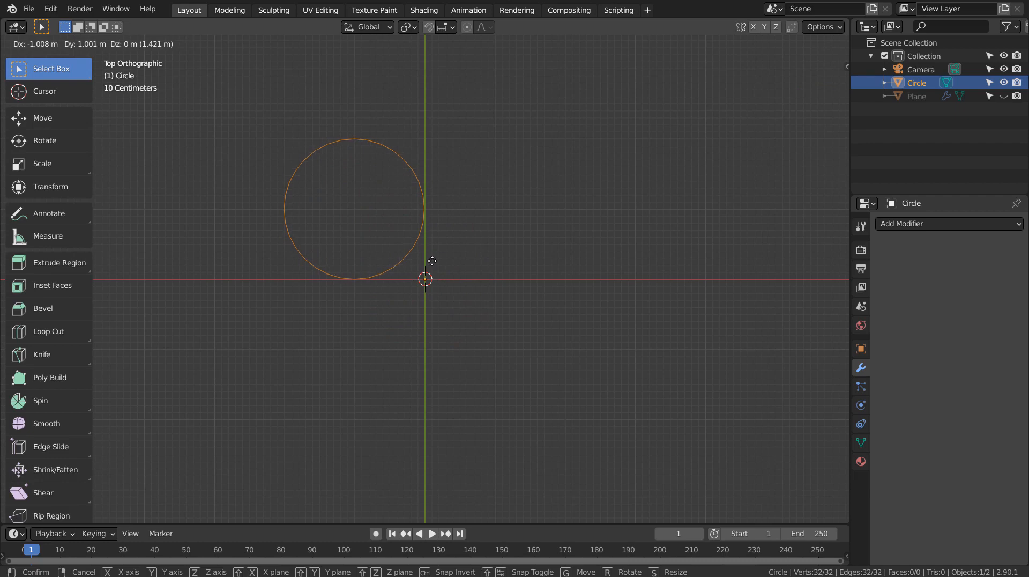
{"action": "left_click", "coordinate": [432, 261]}
{"action": "key", "text": "shift+d"}
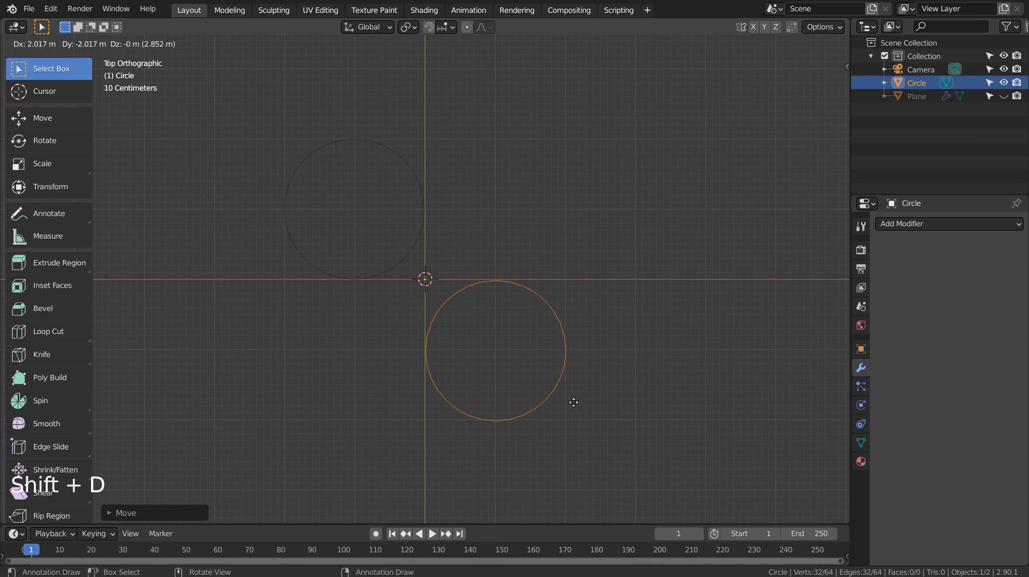
{"action": "left_click", "coordinate": [574, 402]}
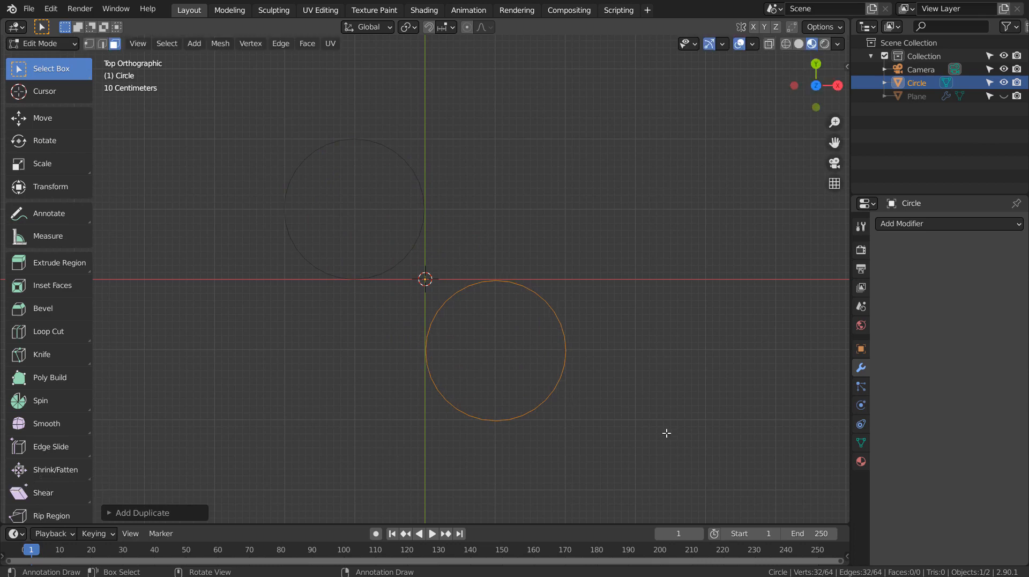
Return to Object Mode and add a Screw modifier to the circles with the screw distance set to 5 m
{"action": "key", "text": "Tab"}
{"action": "middle_click_drag", "start_coordinate": [568, 409], "coordinate": [563, 316]}
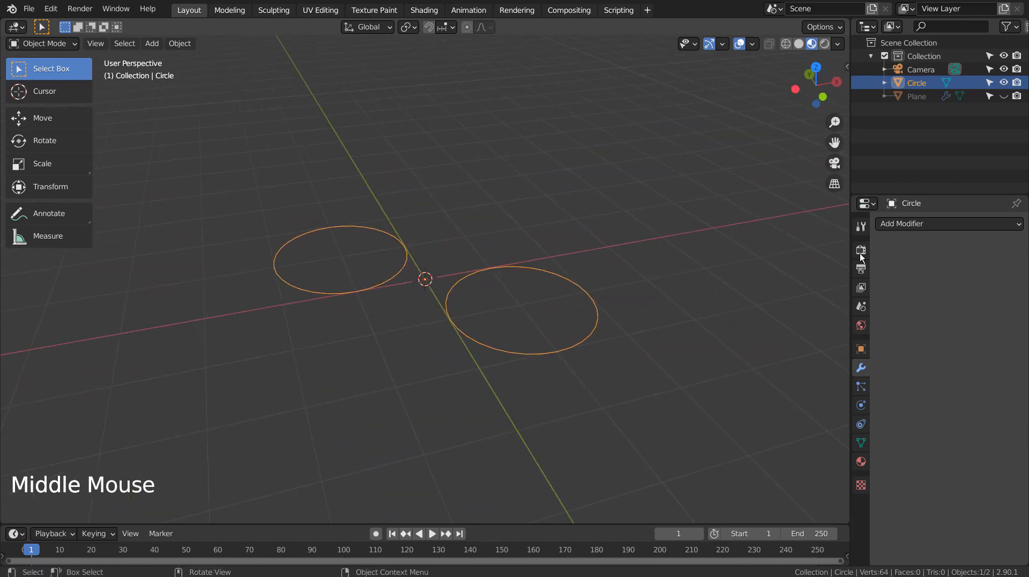
{"action": "left_click", "coordinate": [921, 222]}
{"action": "left_click", "coordinate": [783, 397]}
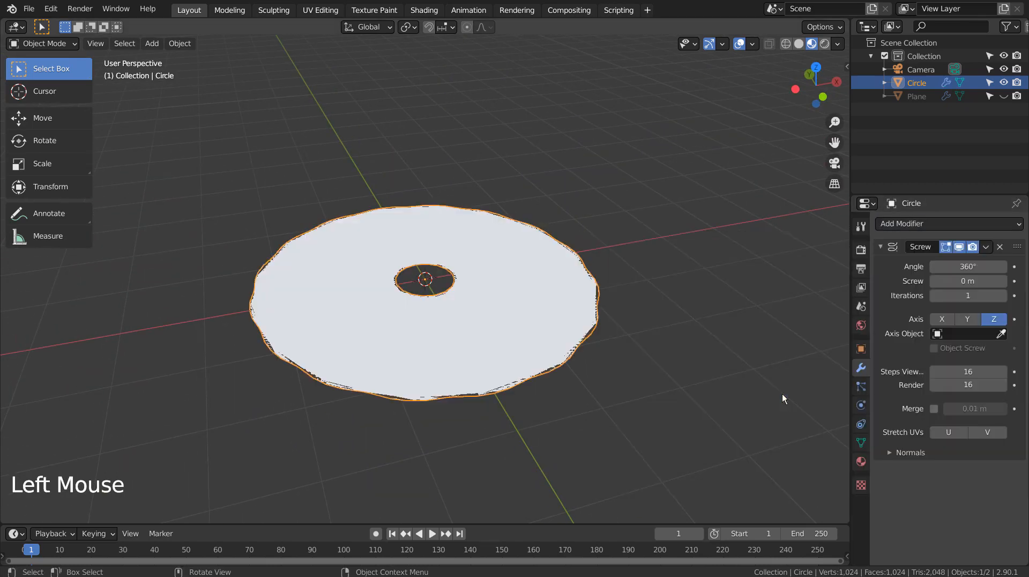
{"action": "scroll", "coordinate": [774, 350], "scroll_direction": "down", "scroll_amount": 5}
{"action": "left_click", "coordinate": [968, 281]}
{"action": "type", "text": "5"}
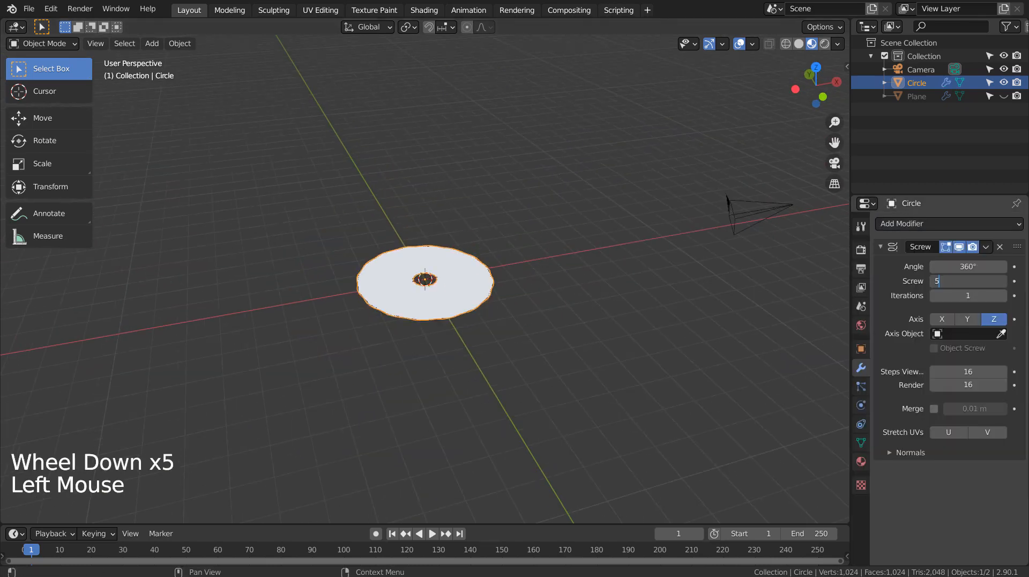
{"action": "key", "text": "Return"}
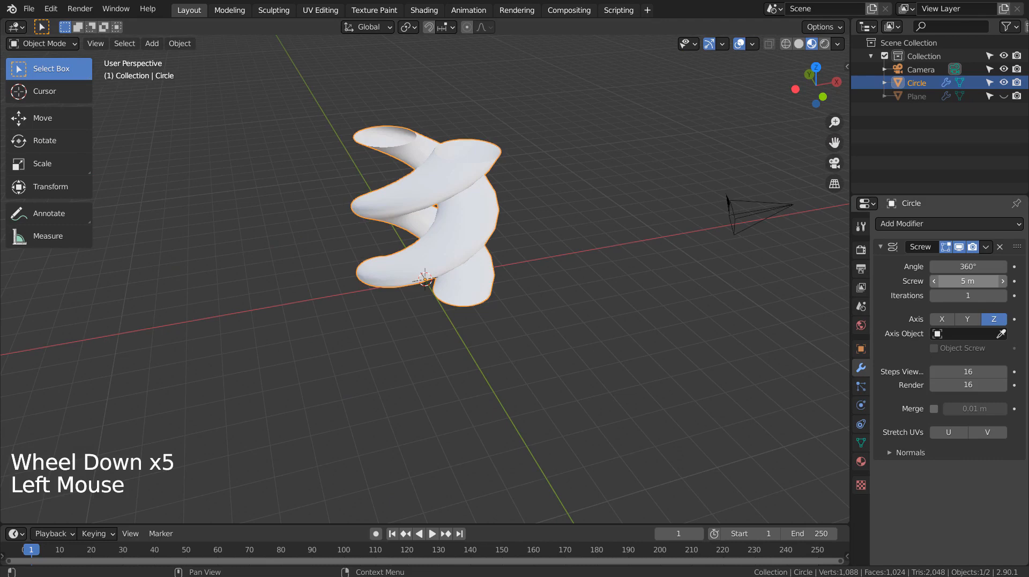
Set the Screw modifier's iterations to 15 and check the resulting twisted column
{"action": "left_click", "coordinate": [976, 296]}
{"action": "type", "text": "15"}
{"action": "key", "text": "Return"}
{"action": "scroll", "coordinate": [610, 276], "scroll_direction": "down", "scroll_amount": 9}
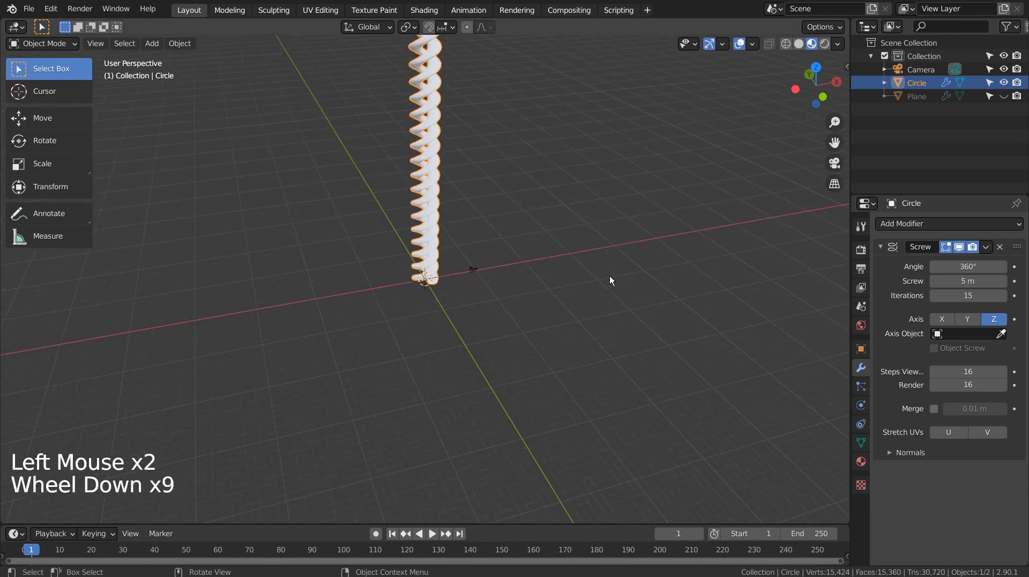
{"action": "middle_click_drag", "start_coordinate": [588, 202], "coordinate": [560, 268], "text": "shift"}
{"action": "scroll", "coordinate": [573, 336], "scroll_direction": "up", "scroll_amount": 8}
{"action": "scroll", "coordinate": [677, 303], "scroll_direction": "down", "scroll_amount": 7}
Enter Edit Mode on the twisted column and turn off the Screw modifier's viewport display to work on the base circles
{"action": "key", "text": "Tab"}
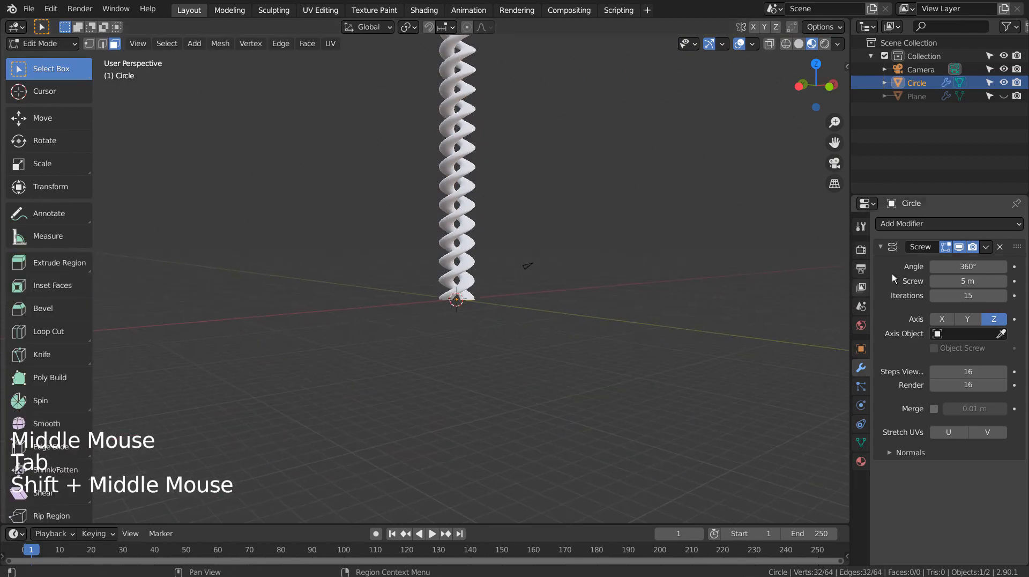
{"action": "left_click", "coordinate": [959, 246]}
{"action": "middle_click_drag", "start_coordinate": [800, 255], "coordinate": [425, 237]}
{"action": "scroll", "coordinate": [558, 421], "scroll_direction": "up", "scroll_amount": 3}
{"action": "scroll", "coordinate": [558, 427], "scroll_direction": "up", "scroll_amount": 2, "text": "shift"}
{"action": "scroll", "coordinate": [558, 427], "scroll_direction": "up", "scroll_amount": 3}
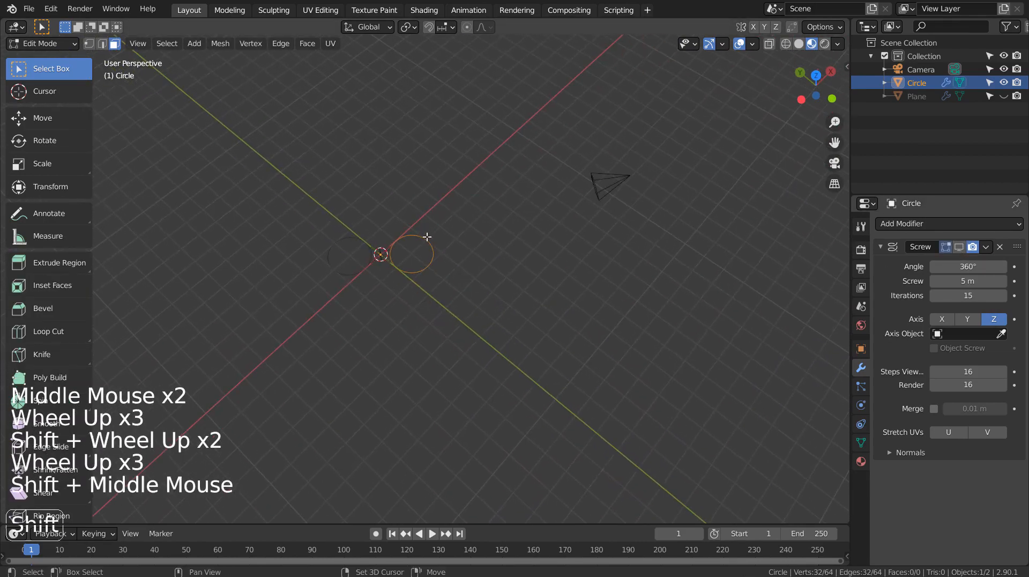
{"action": "scroll", "coordinate": [425, 237], "scroll_direction": "up", "scroll_amount": 4}
{"action": "middle_click_drag", "start_coordinate": [481, 316], "coordinate": [608, 514], "text": "shift"}
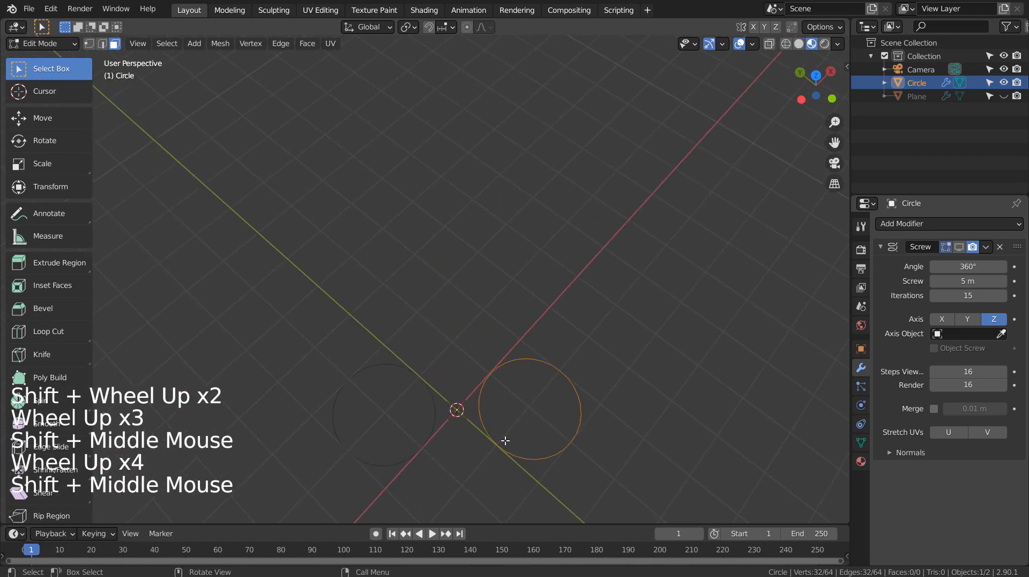
Try to scale both circles down along the global X axis in Object Mode, and undo the change
{"action": "left_click", "coordinate": [432, 419], "text": "shift"}
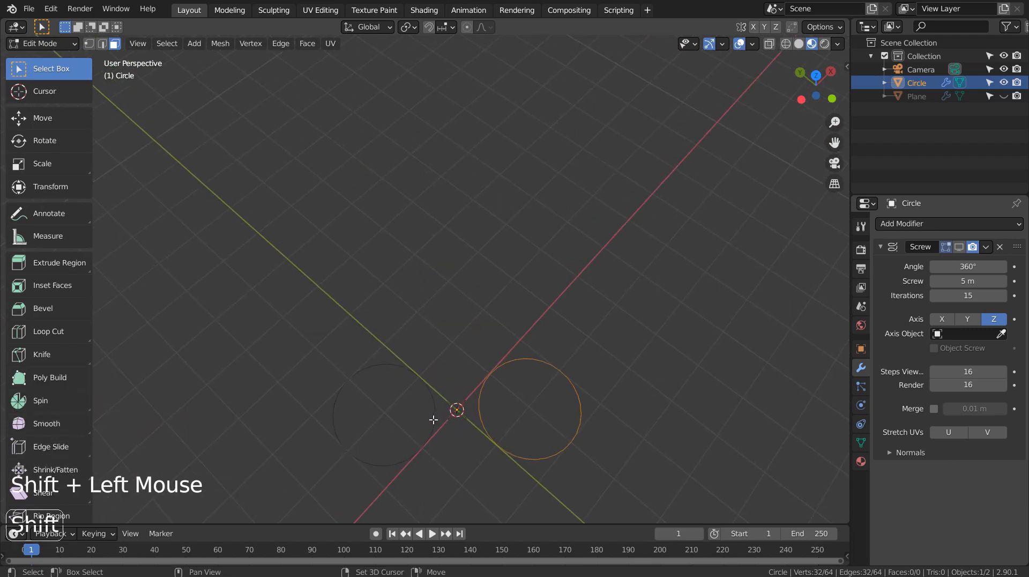
{"action": "key", "text": "Tab"}
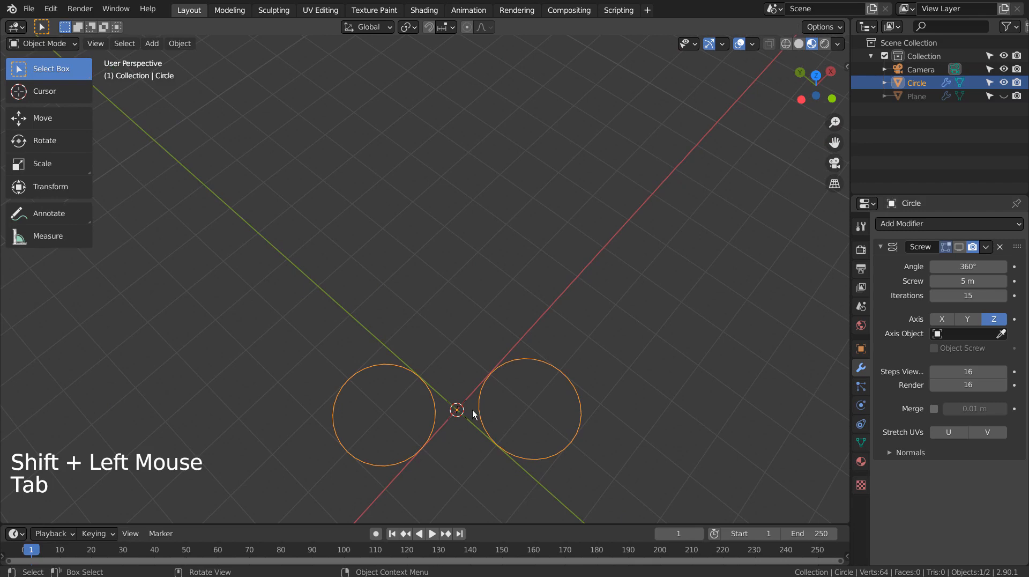
{"action": "key", "text": "s"}
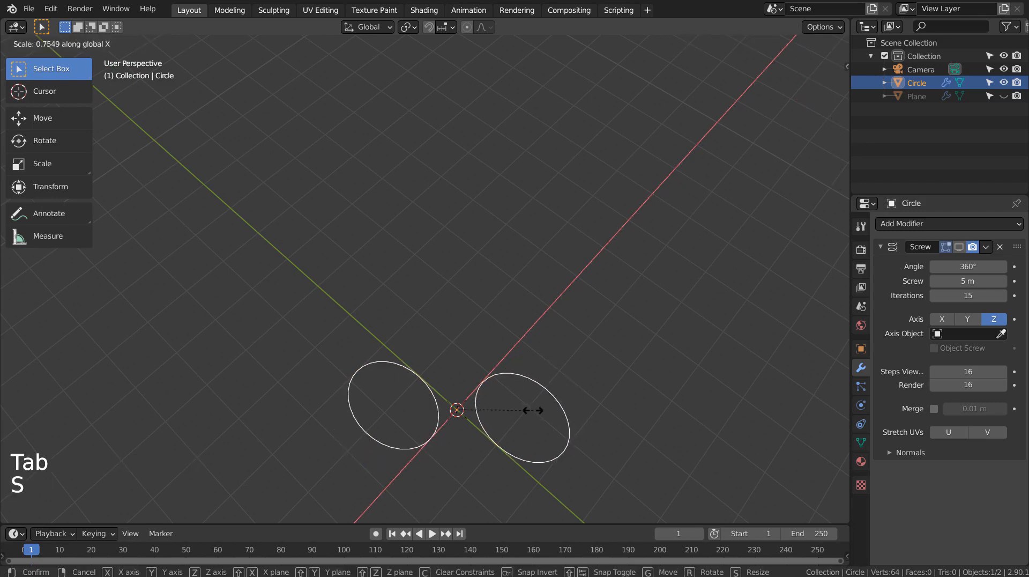
{"action": "left_click", "coordinate": [533, 410]}
{"action": "key", "text": "ctrl+z"}
In Edit Mode and top view, move the selected lower-right circle about 0.4 m diagonally so that its edge reaches the origin
{"action": "key", "text": "Tab"}
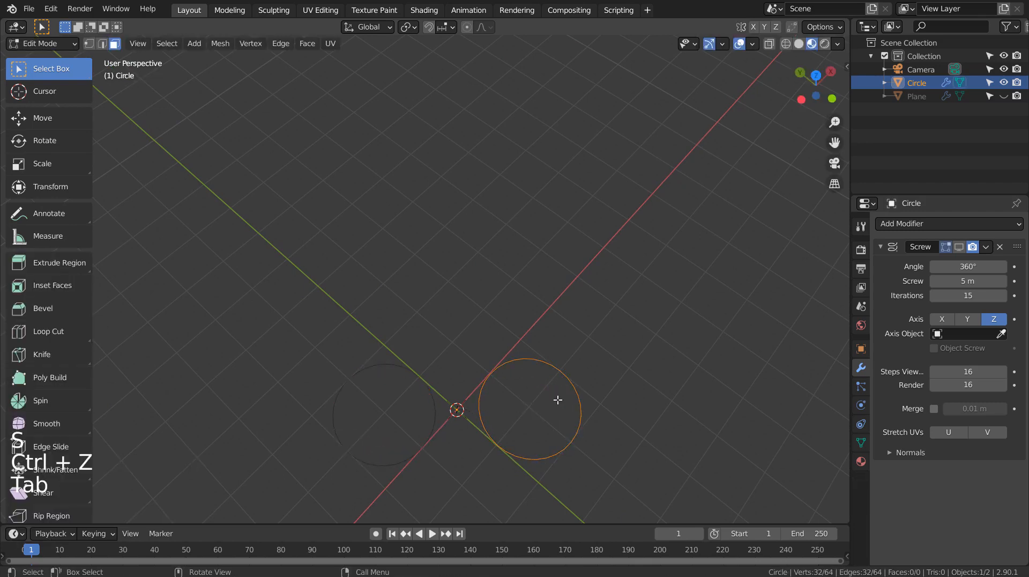
{"action": "key", "text": "3"}
{"action": "key", "text": "g"}
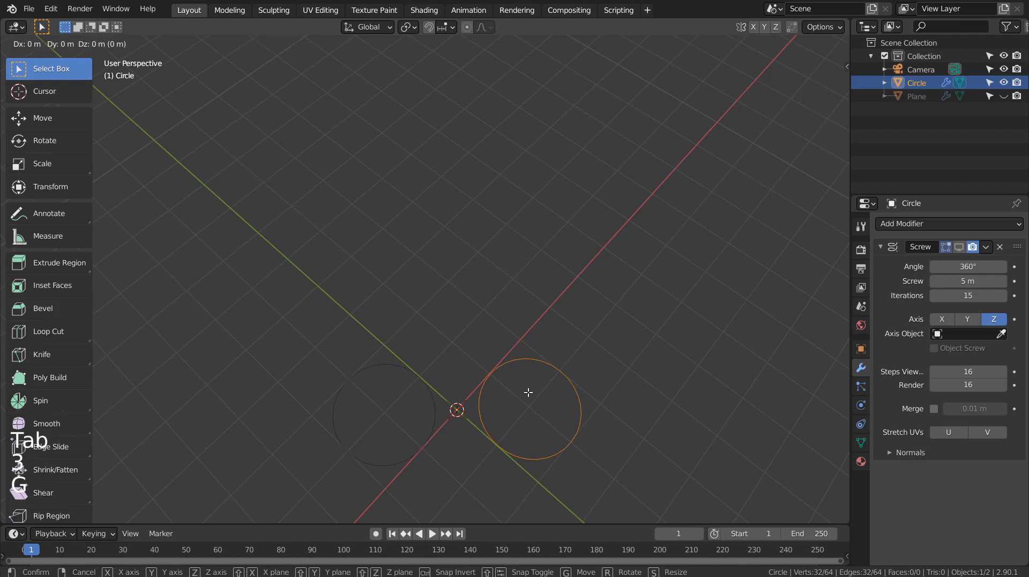
{"action": "left_click", "coordinate": [528, 391]}
{"action": "key", "text": "ctrl+z"}
{"action": "key", "text": "KP_7"}
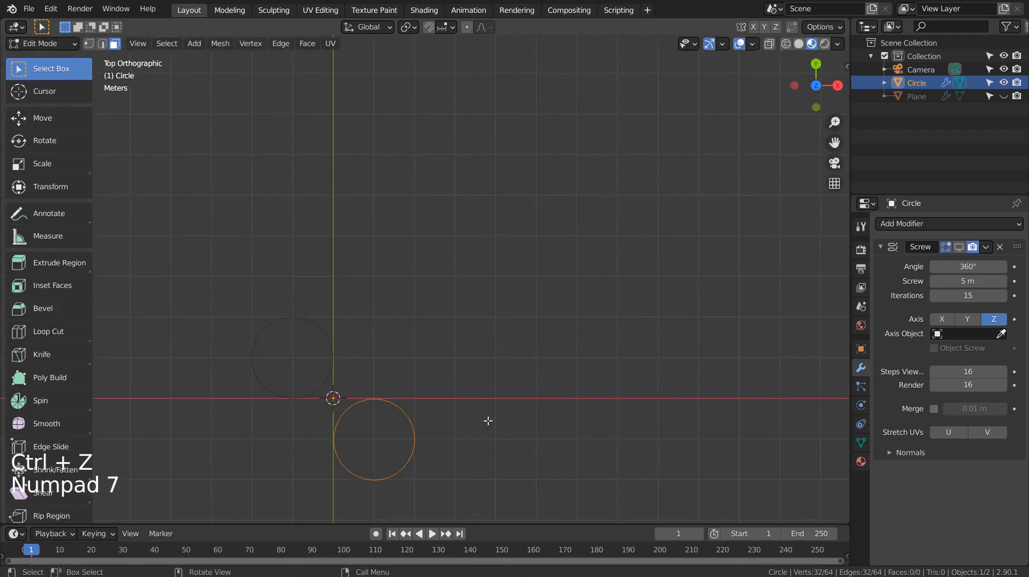
{"action": "key", "text": "g"}
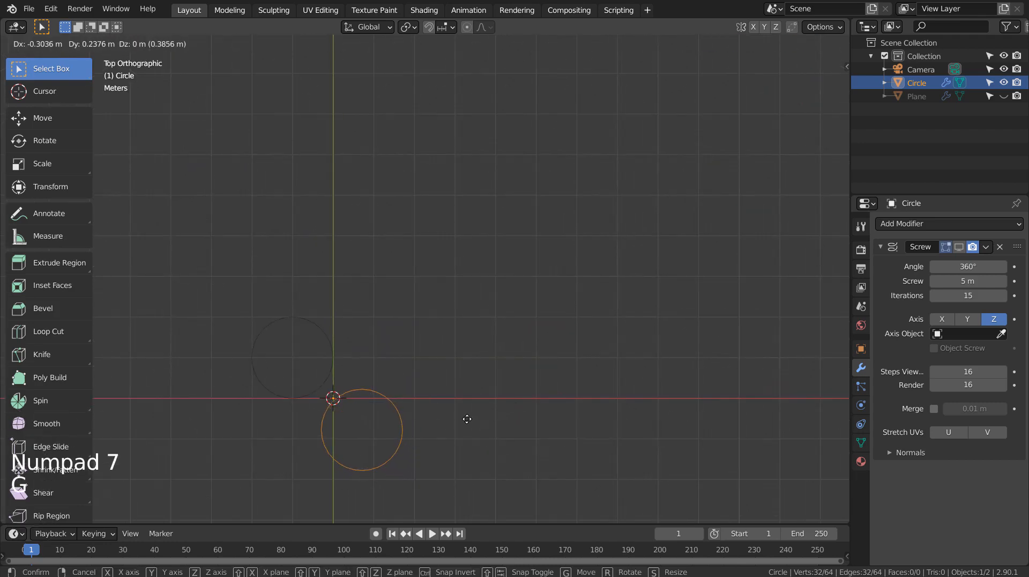
{"action": "left_click", "coordinate": [466, 419]}
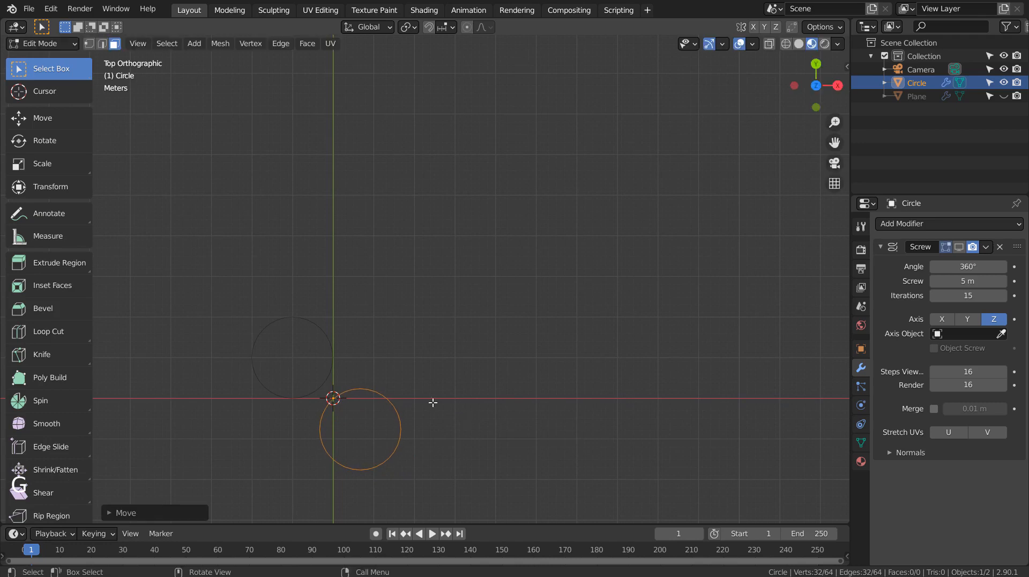
Select all edges of the upper-left circle using Circle Select and move it about 0.4 m diagonally to the origin
{"action": "left_click", "coordinate": [324, 375]}
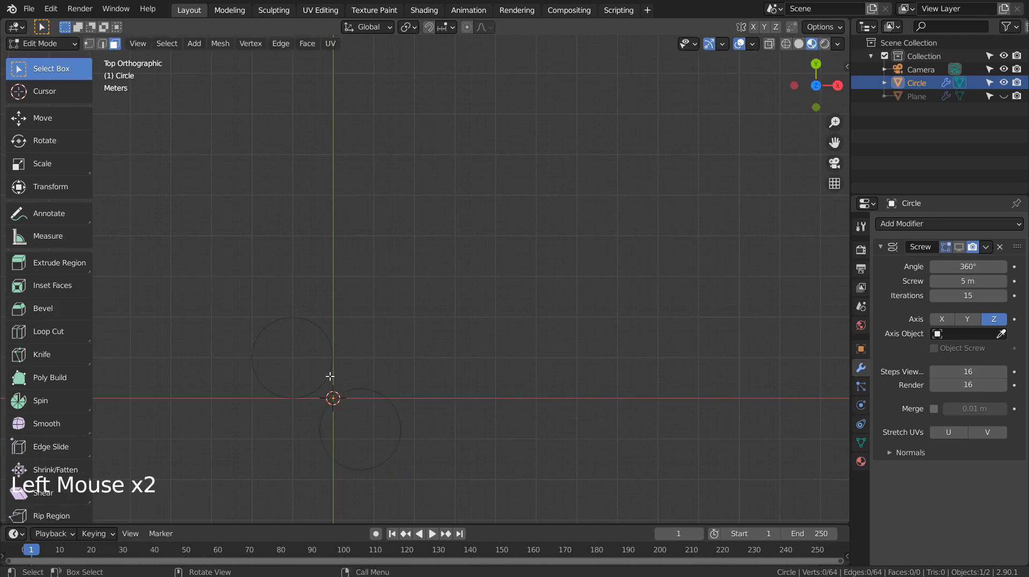
{"action": "left_click", "coordinate": [330, 377]}
{"action": "left_click", "coordinate": [324, 313]}
{"action": "key", "text": "3"}
{"action": "left_click", "coordinate": [318, 323]}
{"action": "key", "text": "2"}
{"action": "left_click", "coordinate": [317, 324]}
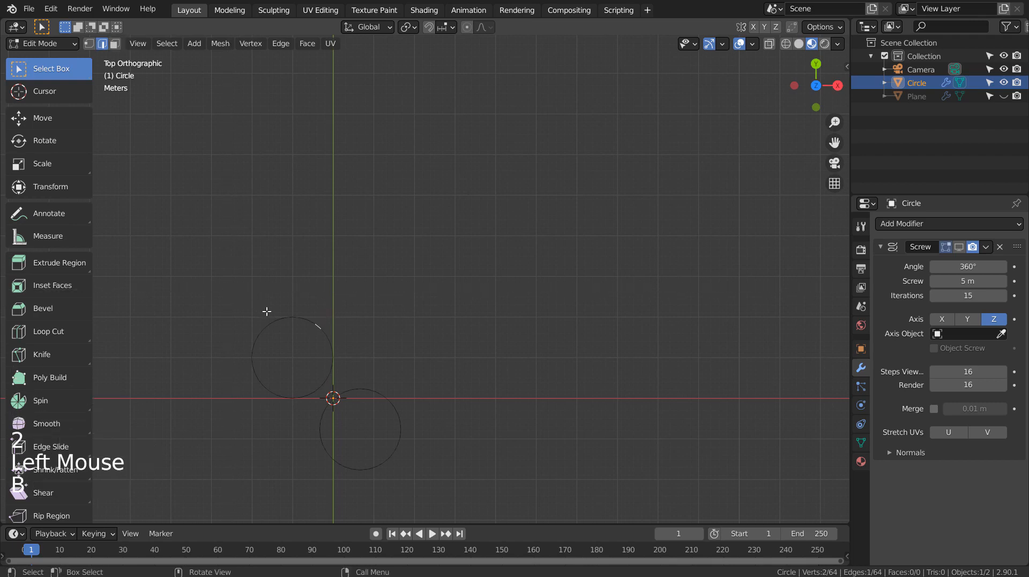
{"action": "key", "text": "b"}
{"action": "key", "text": "c"}
{"action": "left_click_drag", "start_coordinate": [276, 317], "coordinate": [274, 391]}
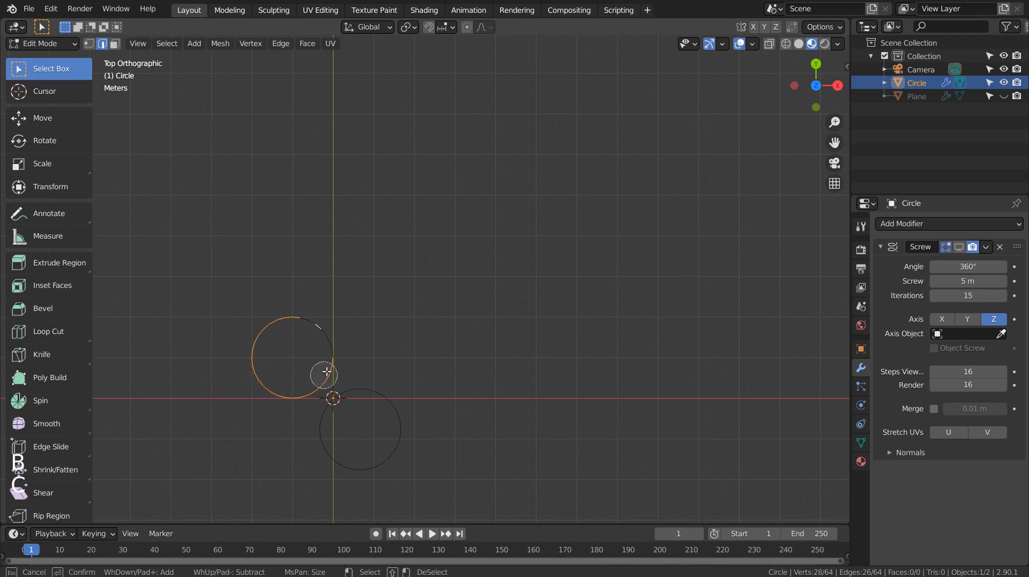
{"action": "left_click_drag", "start_coordinate": [327, 372], "coordinate": [295, 323]}
{"action": "right_click", "coordinate": [390, 326]}
{"action": "key", "text": "g"}
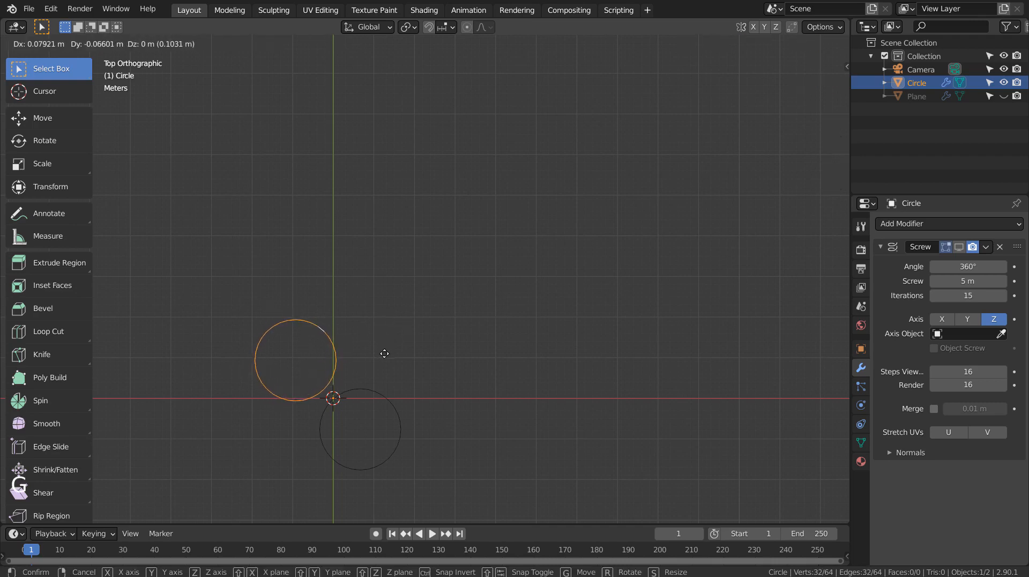
{"action": "left_click", "coordinate": [394, 361]}
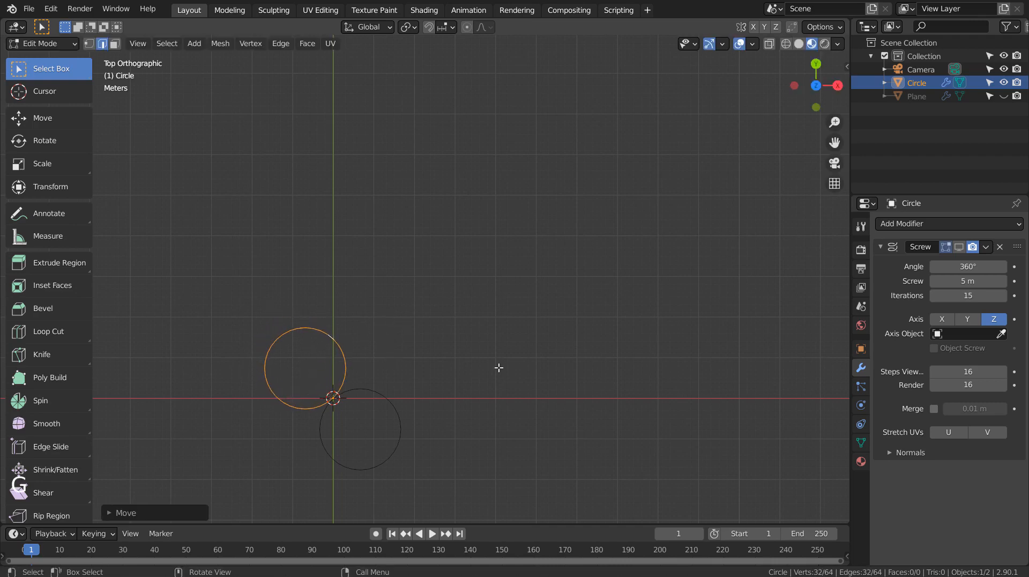
Return to Object Mode and turn the Screw modifier's viewport display back on to check the full column
{"action": "key", "text": "Tab"}
{"action": "middle_click_drag", "start_coordinate": [549, 387], "coordinate": [607, 268]}
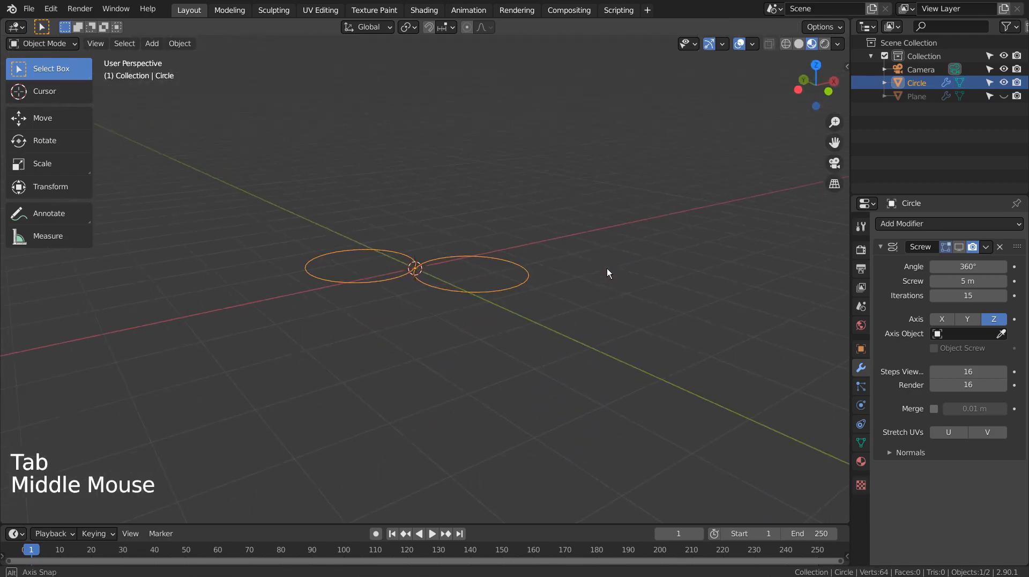
{"action": "middle_click", "coordinate": [607, 268]}
{"action": "left_click", "coordinate": [960, 247]}
{"action": "scroll", "coordinate": [689, 275], "scroll_direction": "down", "scroll_amount": 10}
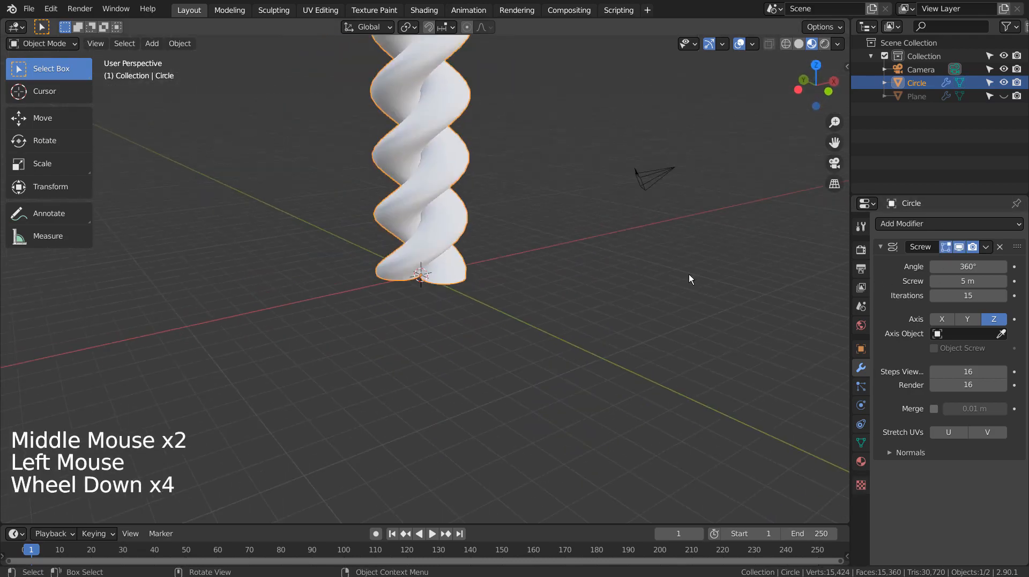
{"action": "scroll", "coordinate": [601, 225], "scroll_direction": "down", "scroll_amount": 3}
{"action": "middle_click_drag", "start_coordinate": [588, 221], "coordinate": [587, 378], "text": "shift"}
Set the Screw modifier's screw distance to 15 m and inspect the stretched twist
{"action": "left_click", "coordinate": [996, 276]}
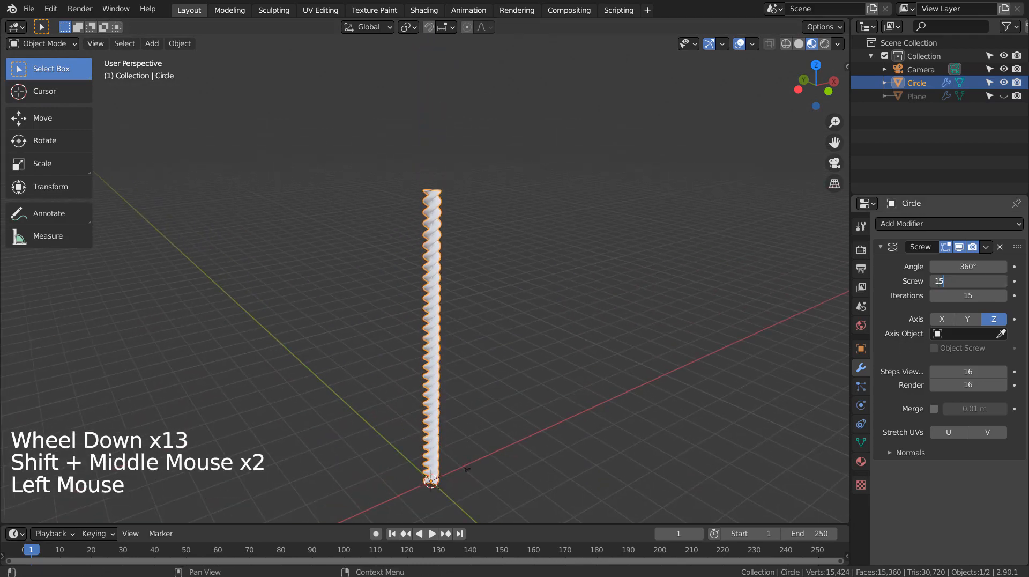
{"action": "type", "text": "15"}
{"action": "key", "text": "Return"}
{"action": "scroll", "coordinate": [632, 413], "scroll_direction": "up", "scroll_amount": 2}
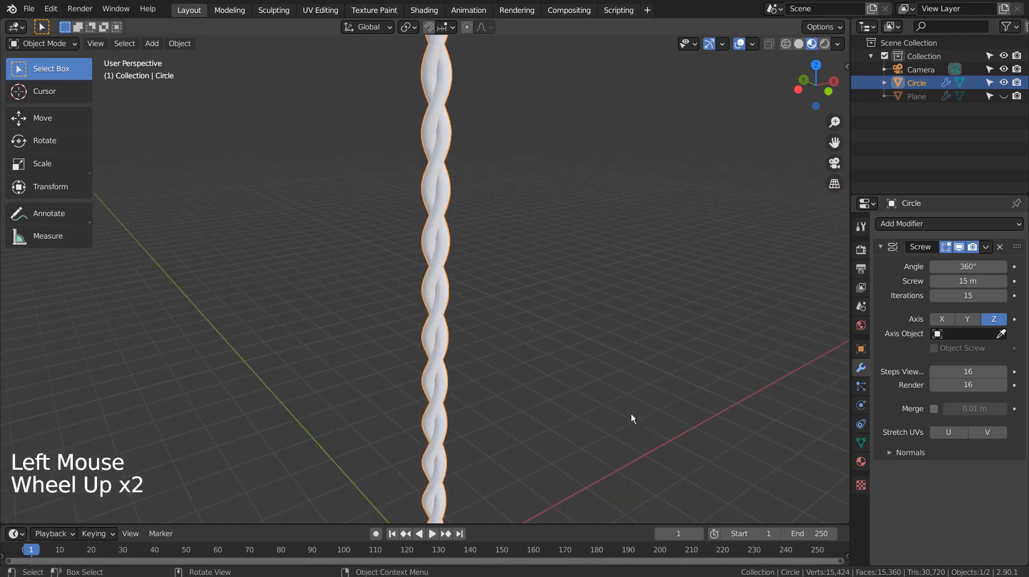
{"action": "scroll", "coordinate": [631, 414], "scroll_direction": "up", "scroll_amount": 7}
{"action": "scroll", "coordinate": [637, 401], "scroll_direction": "down", "scroll_amount": 6}
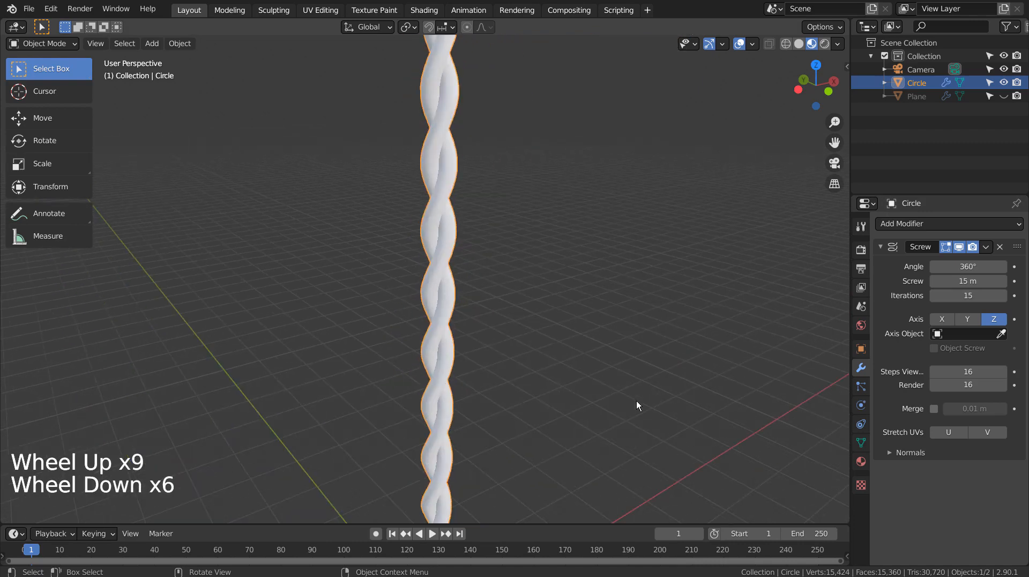
{"action": "scroll", "coordinate": [665, 399], "scroll_direction": "down", "scroll_amount": 3}
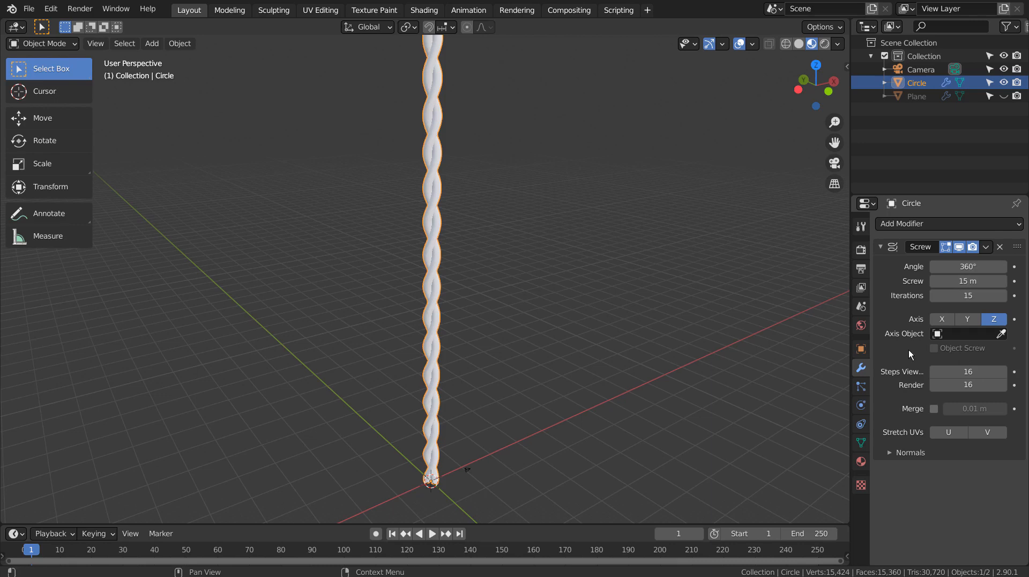
Give the column a new material with a pink base color, metallic 0.976 and roughness 0.264
{"action": "left_click", "coordinate": [861, 462]}
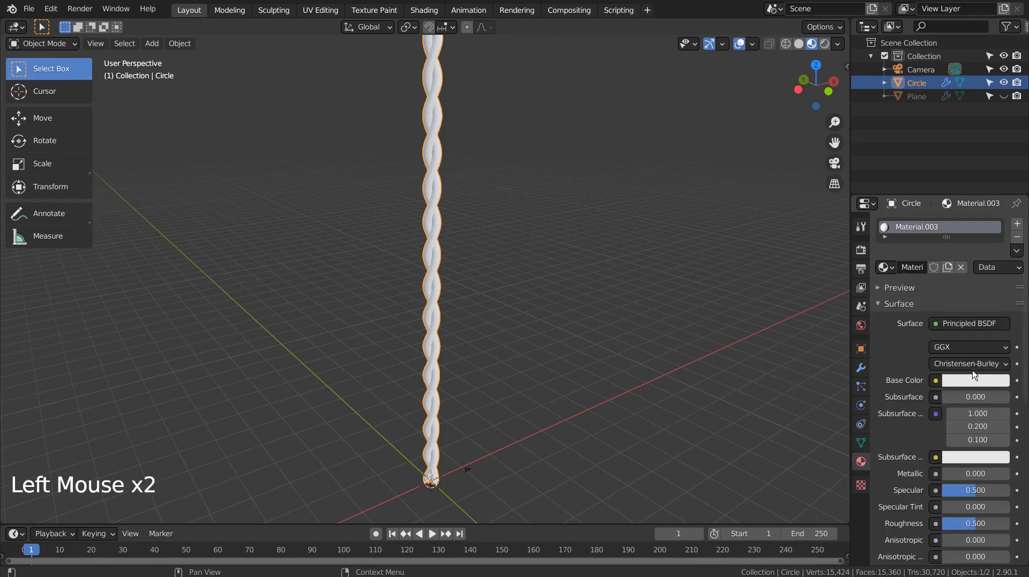
{"action": "left_click", "coordinate": [973, 380]}
{"action": "left_click", "coordinate": [962, 247]}
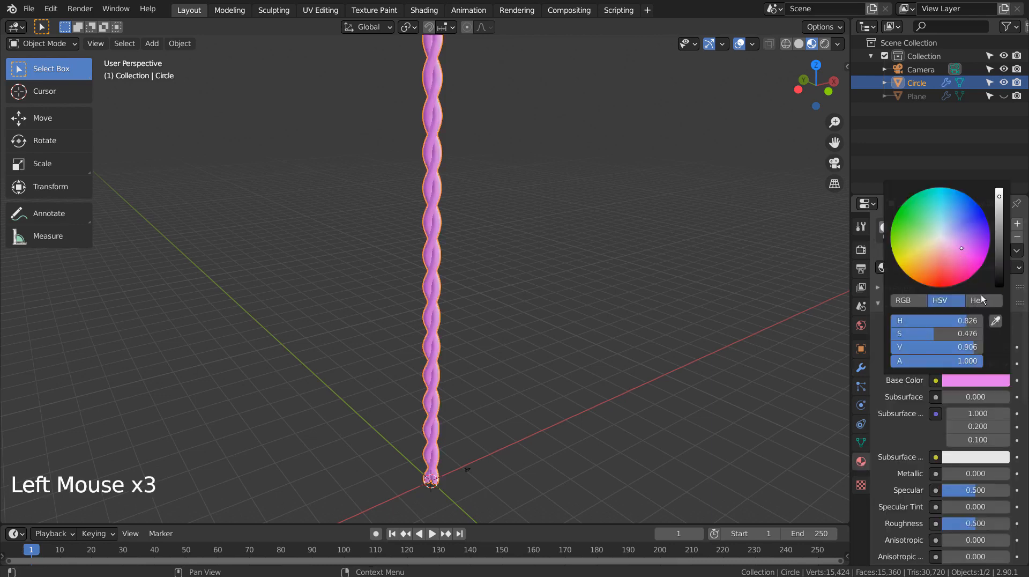
{"action": "left_click_drag", "start_coordinate": [965, 473], "coordinate": [1007, 474]}
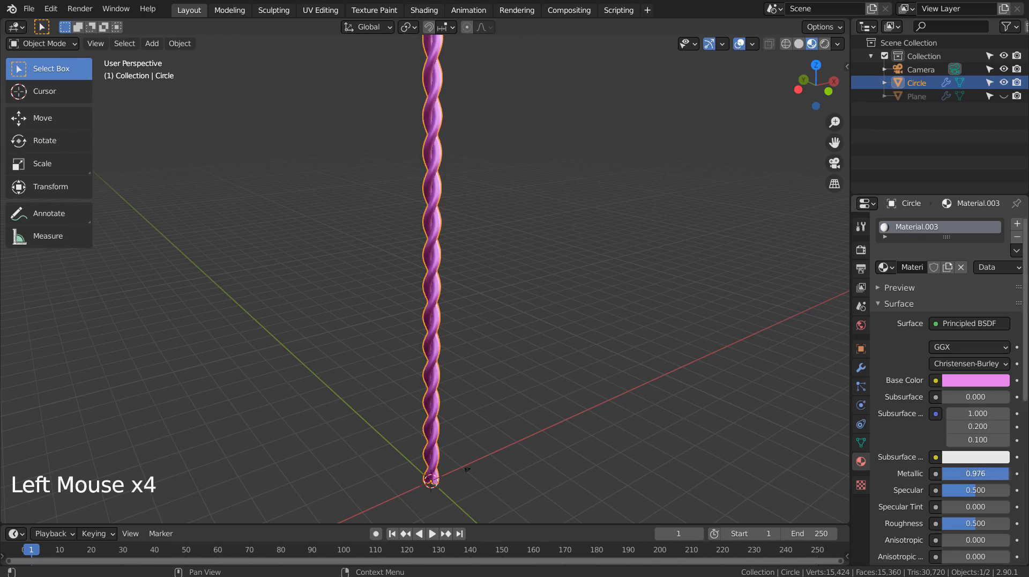
{"action": "mouse_move", "coordinate": [975, 524]}
{"action": "left_mouse_down"}
{"action": "mouse_move", "coordinate": [947, 523]}
{"action": "mouse_move", "coordinate": [958, 523]}
{"action": "left_mouse_up"}
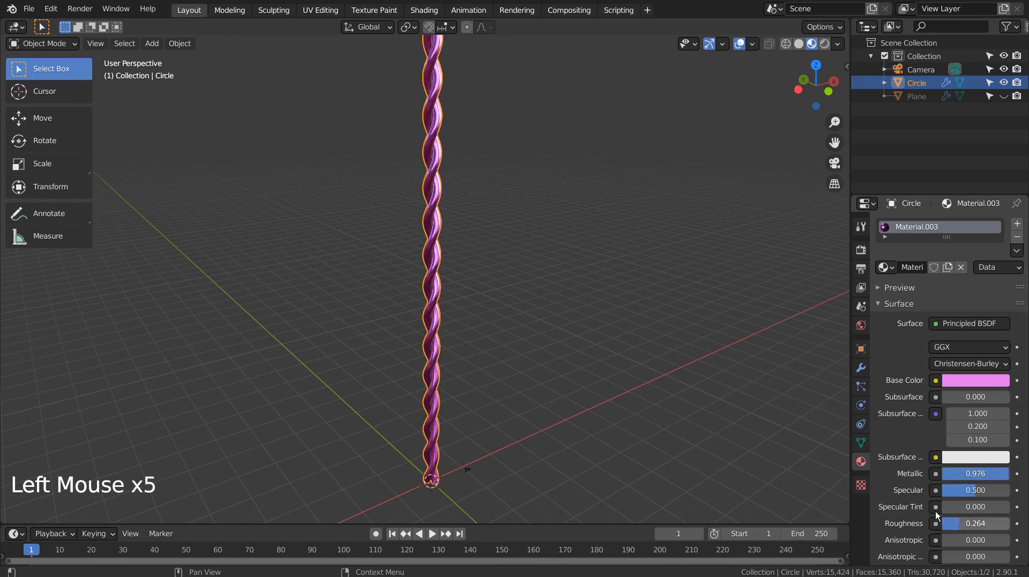
Deselect the pink column and show the hidden Plane object in the viewport again
{"action": "left_click", "coordinate": [705, 420]}
{"action": "left_click", "coordinate": [1003, 96]}
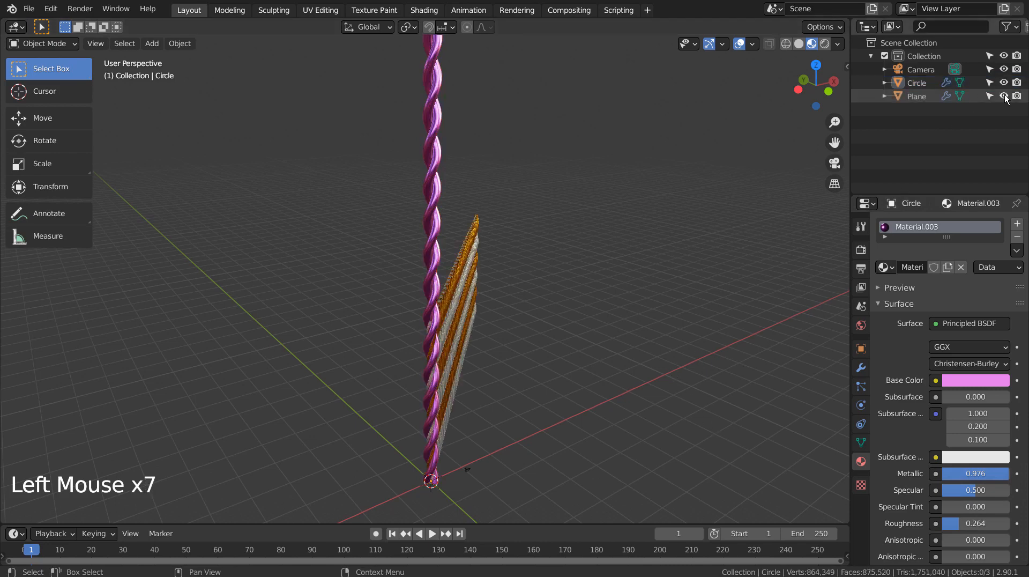
In front view, move the pink column away from the origin to overlap the gold and silver column row just before its middle
{"action": "left_click", "coordinate": [436, 236]}
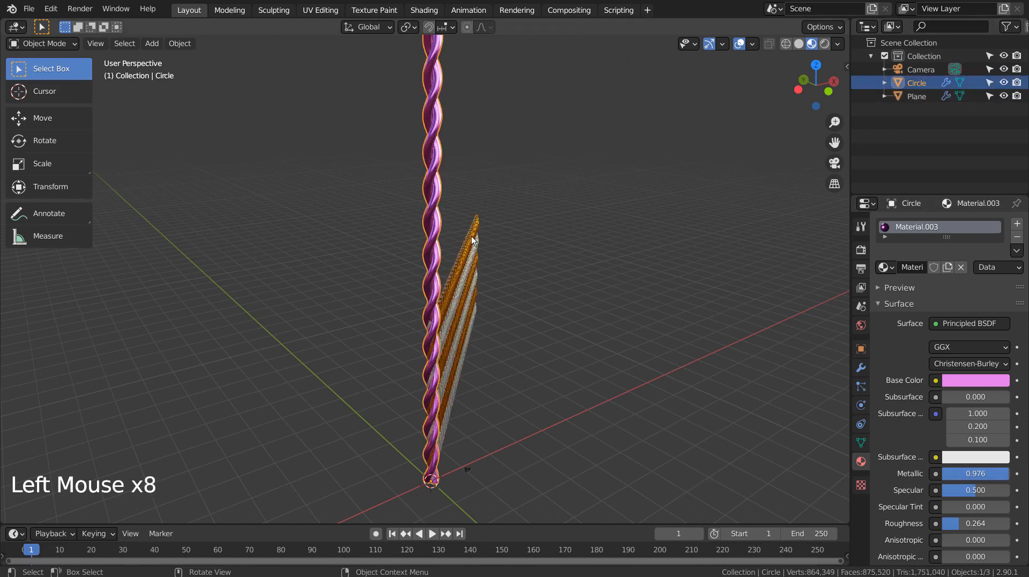
{"action": "key", "text": "KP_1"}
{"action": "key", "text": "g"}
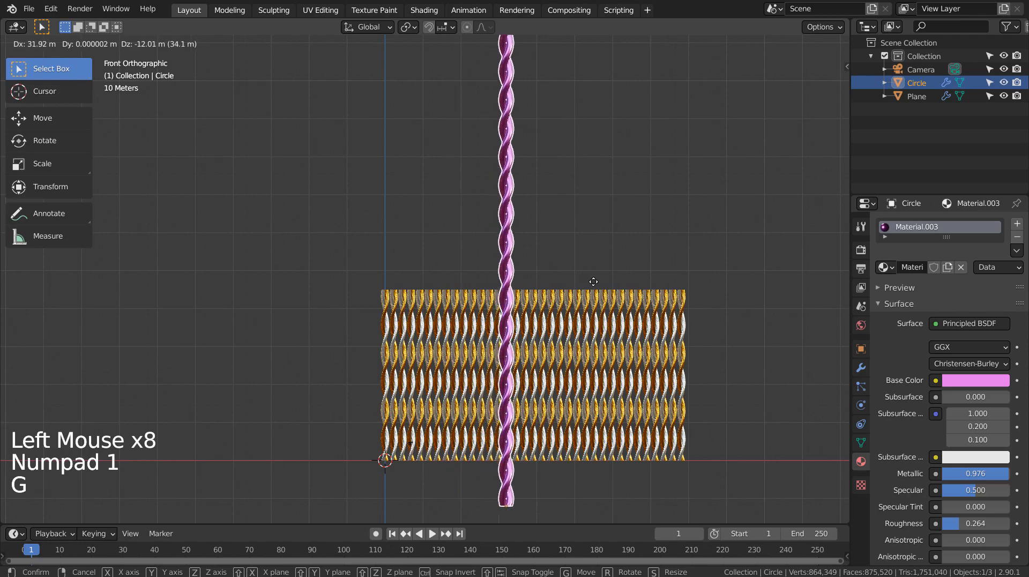
{"action": "left_click", "coordinate": [611, 282]}
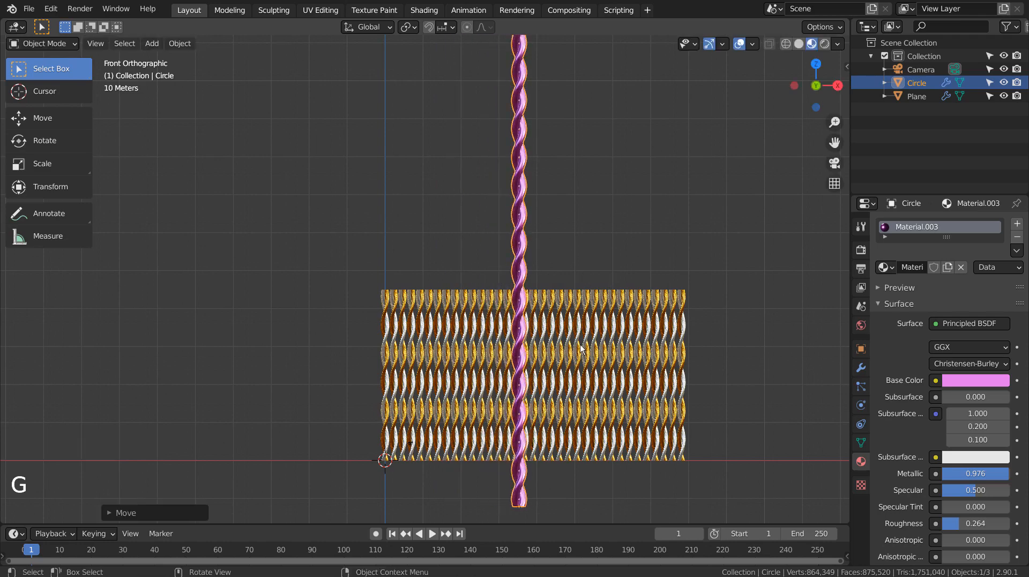
{"action": "middle_click_drag", "start_coordinate": [614, 321], "coordinate": [505, 344]}
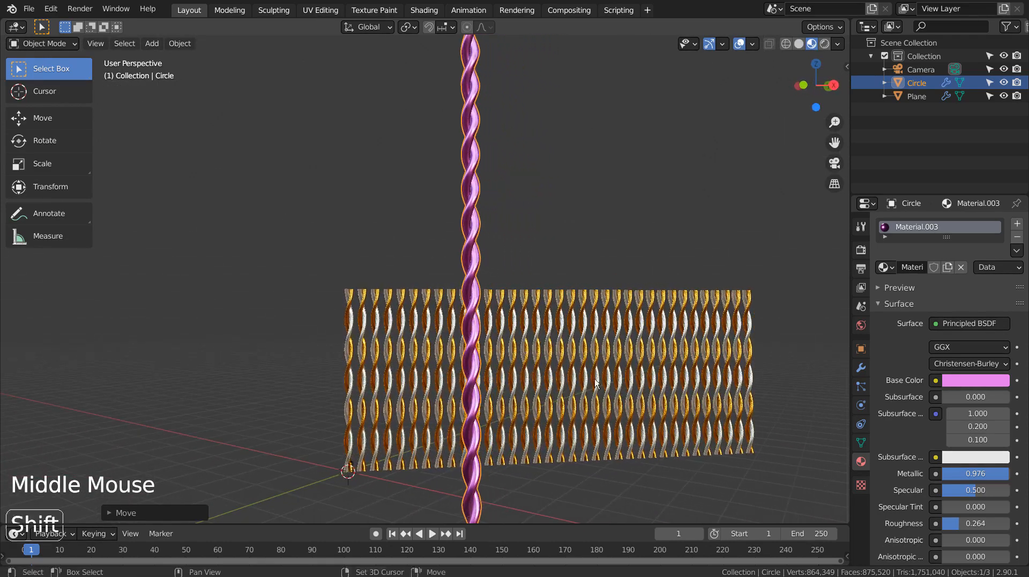
Adjust the pink column's position in perspective so it stands among the gold and silver columns
{"action": "middle_click_drag", "start_coordinate": [603, 380], "coordinate": [566, 284], "text": "shift"}
{"action": "scroll", "coordinate": [493, 398], "scroll_direction": "up", "scroll_amount": 1}
{"action": "key", "text": "g"}
{"action": "left_click", "coordinate": [487, 393]}
{"action": "middle_click_drag", "start_coordinate": [574, 332], "coordinate": [586, 293], "text": "shift"}
{"action": "scroll", "coordinate": [505, 252], "scroll_direction": "up", "scroll_amount": 1}
{"action": "scroll", "coordinate": [537, 327], "scroll_direction": "up", "scroll_amount": 2}
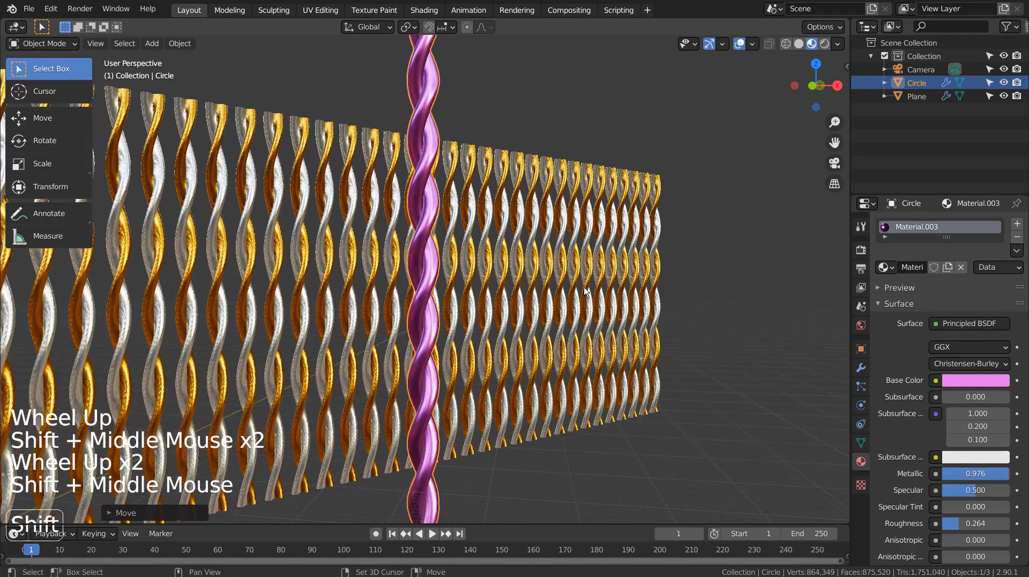
Shift the whole gold and silver column array about 3 m along its row, away from the origin
{"action": "left_click", "coordinate": [424, 270]}
{"action": "key", "text": "g"}
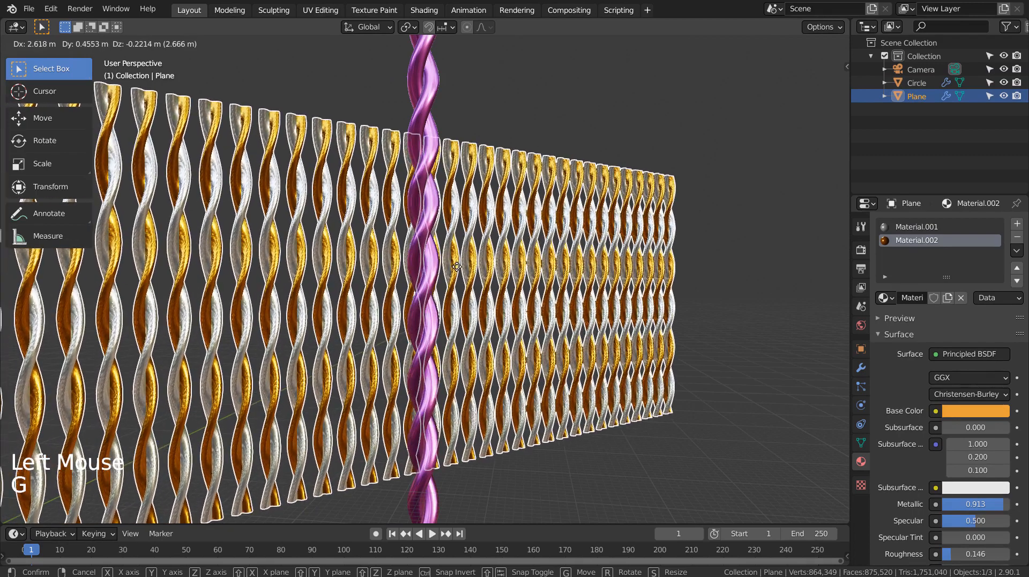
{"action": "left_click", "coordinate": [462, 265]}
Move the pink column slightly back along the row between two gold and silver columns, and deselect it
{"action": "left_click", "coordinate": [428, 281]}
{"action": "key", "text": "g"}
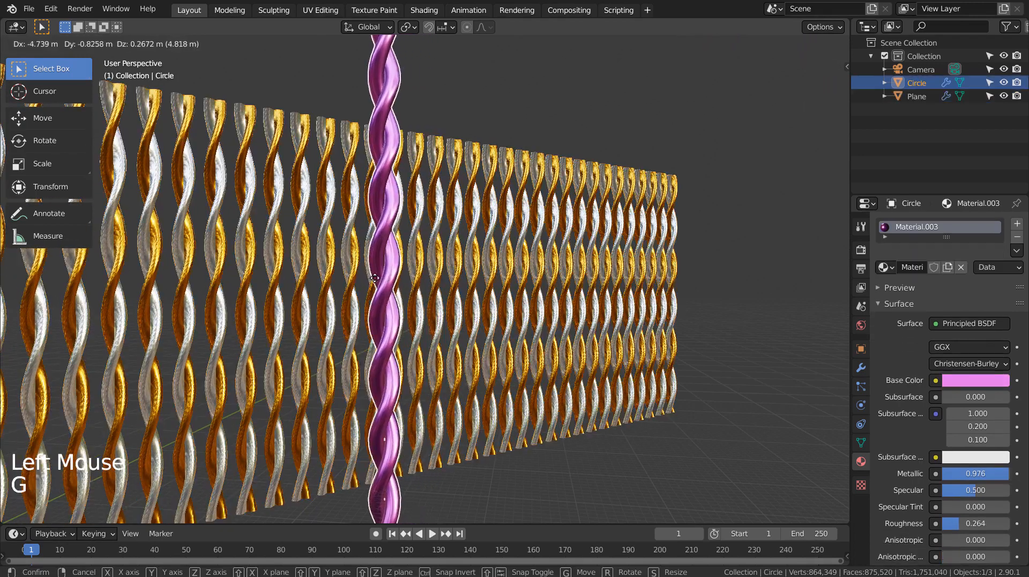
{"action": "left_click", "coordinate": [406, 283]}
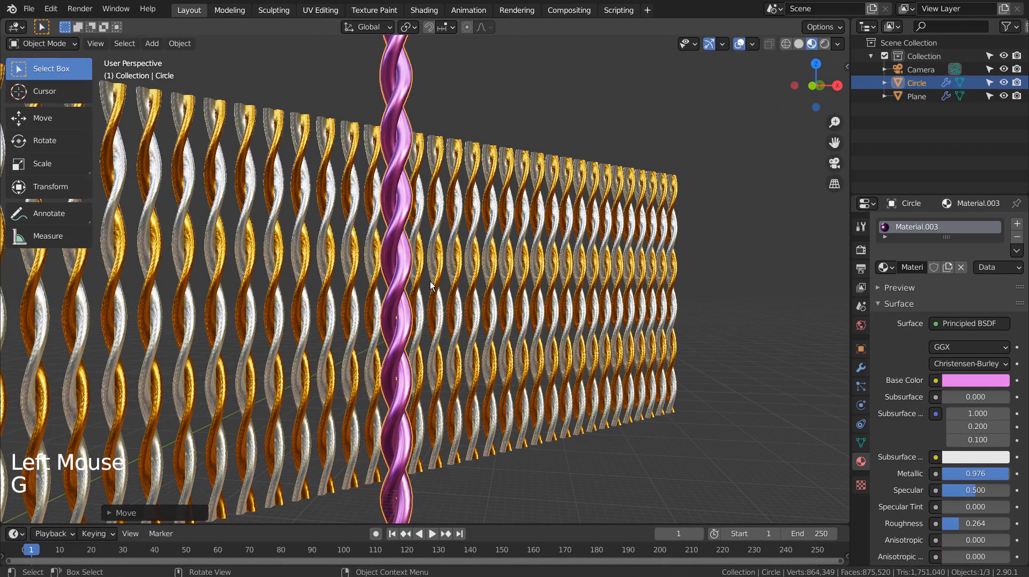
{"action": "left_click", "coordinate": [621, 453]}
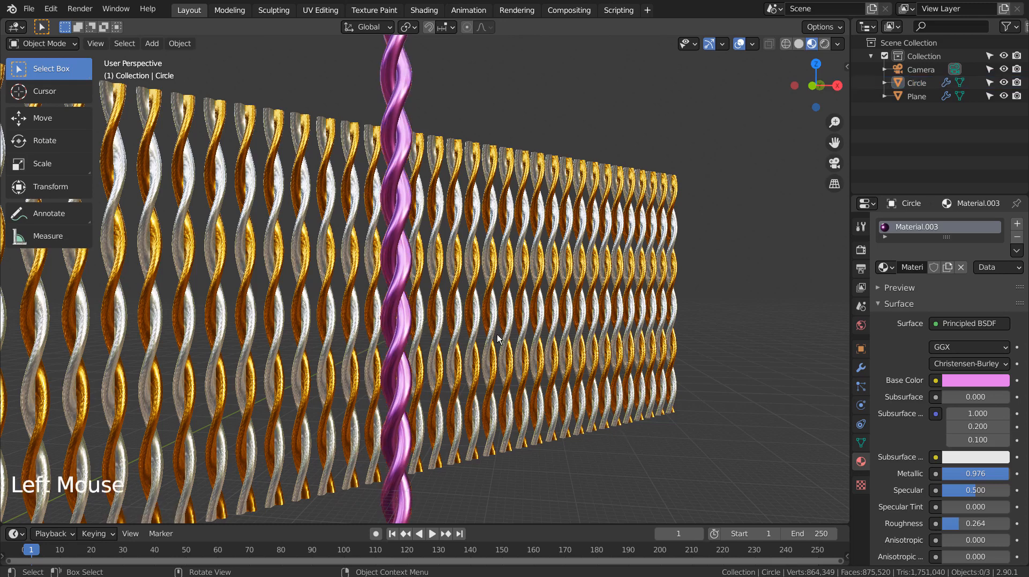
Try Shade Smooth on the gold and silver column array and undo it
{"action": "scroll", "coordinate": [427, 301], "scroll_direction": "up", "scroll_amount": 6}
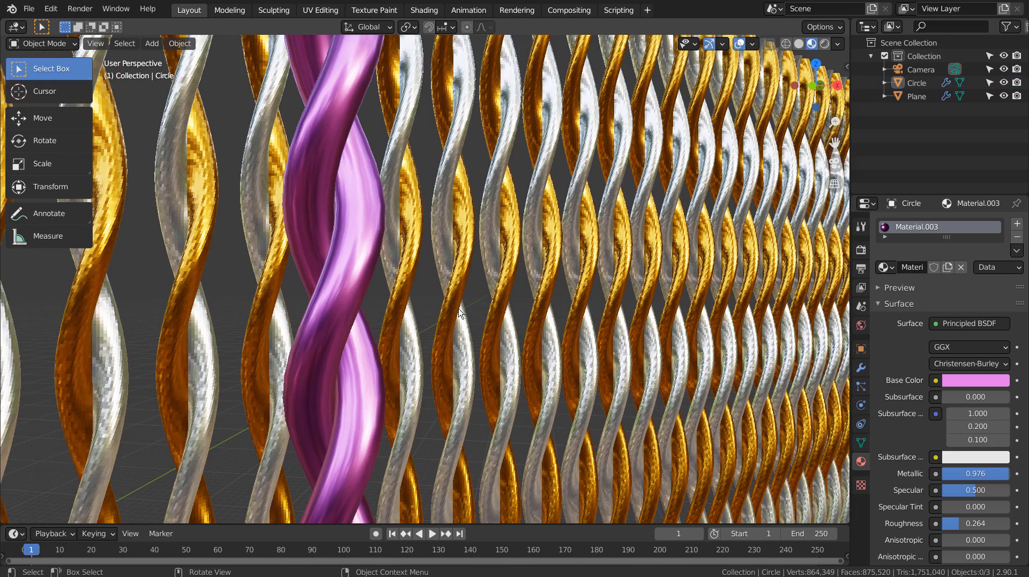
{"action": "left_click", "coordinate": [507, 262]}
{"action": "right_click", "coordinate": [501, 252]}
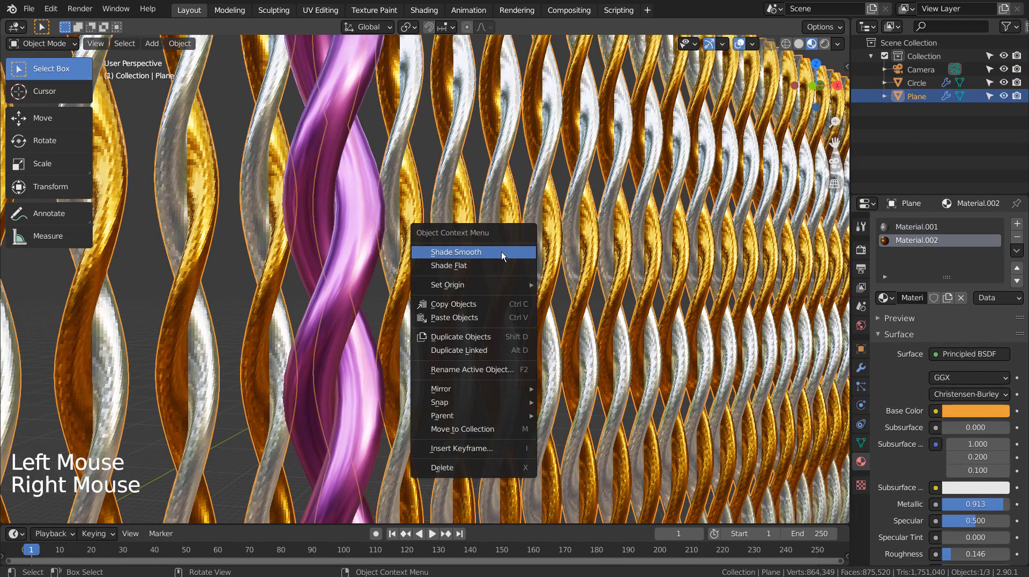
{"action": "left_click", "coordinate": [502, 253]}
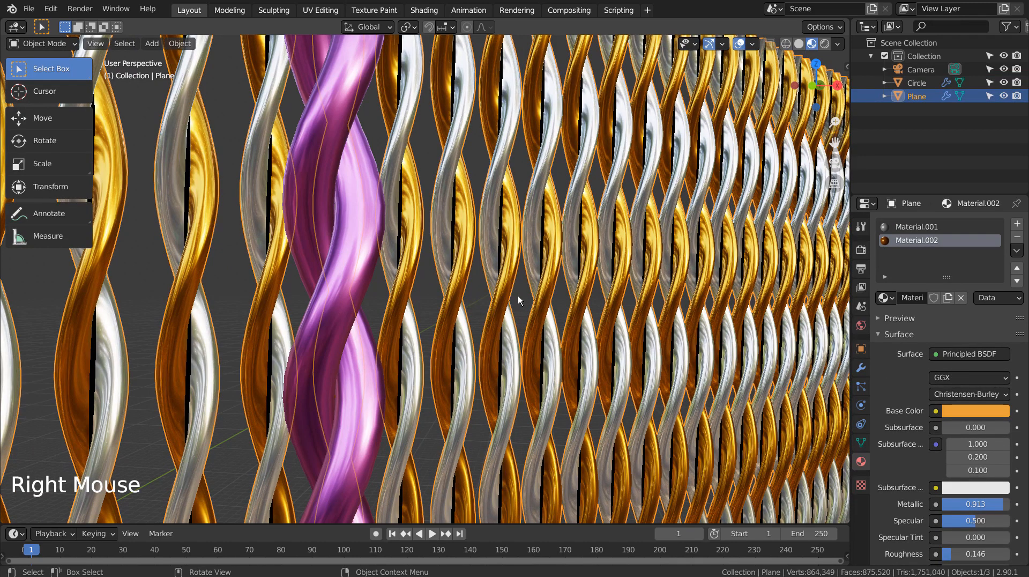
{"action": "key", "text": "ctrl+z"}
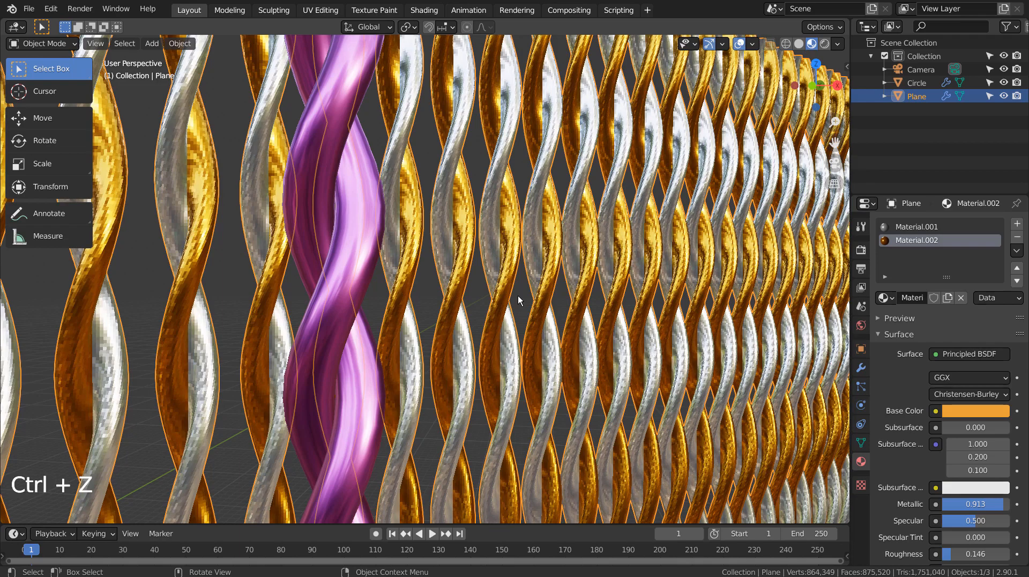
Clear the selection and view the pink column against the gold and silver row from a higher angle
{"action": "scroll", "coordinate": [518, 295], "scroll_direction": "down", "scroll_amount": 3}
{"action": "middle_click_drag", "start_coordinate": [518, 295], "coordinate": [534, 324]}
{"action": "left_click", "coordinate": [644, 461]}
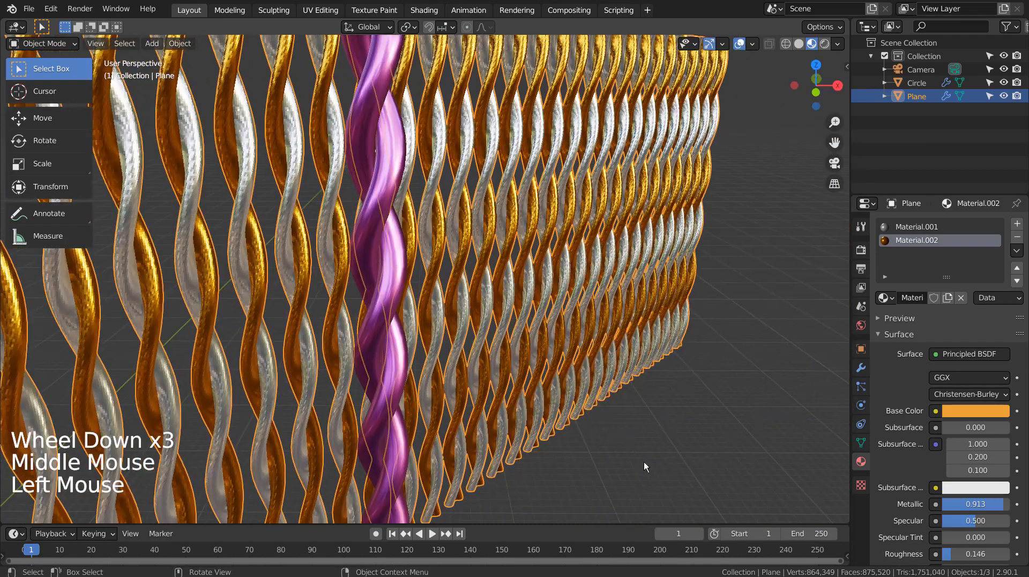